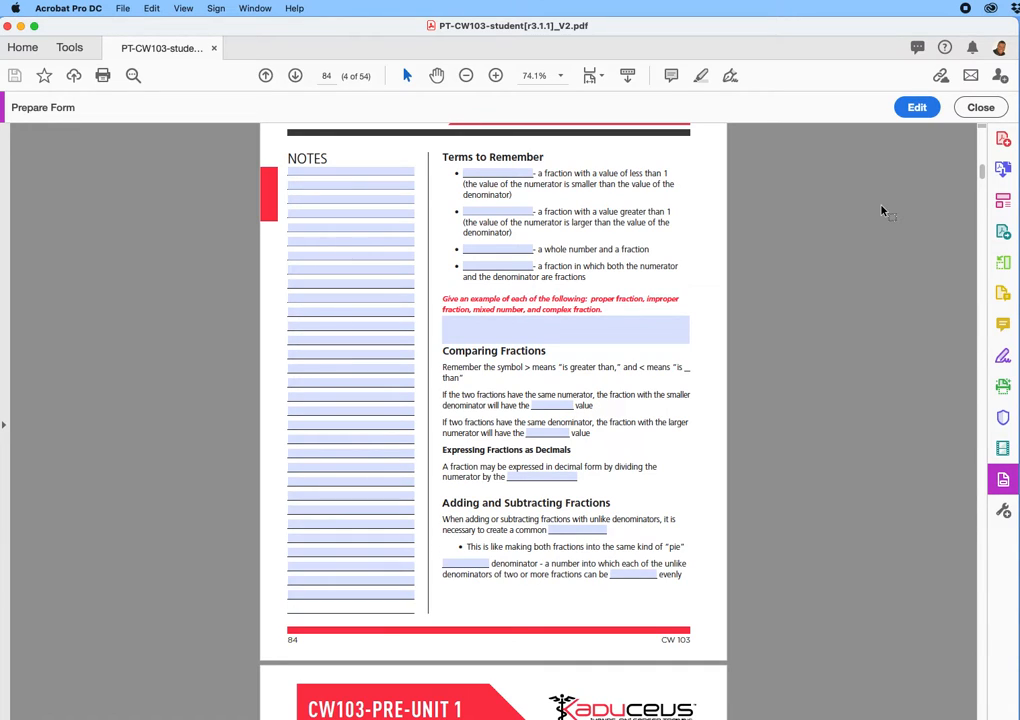
Step: Step through the fill-in fields and NOTES lines on pages 85 and 86 to examine their tab order
{"action": "key", "text": "Page_Down"}
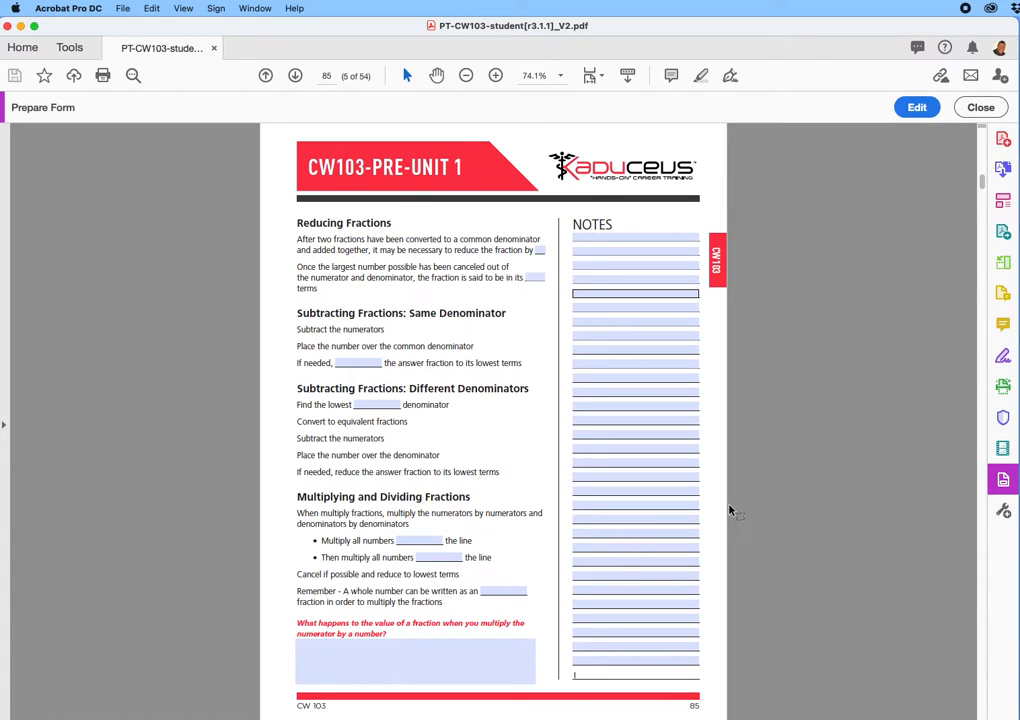
{"action": "scroll", "coordinate": [730, 510], "scroll_direction": "down", "scroll_amount": 2}
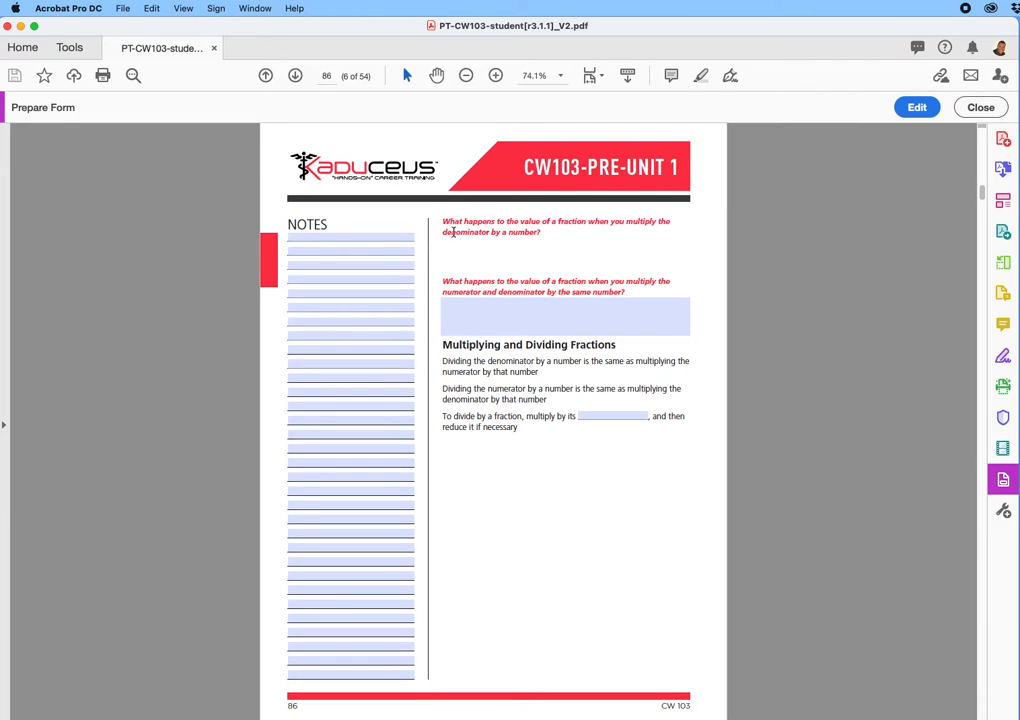
{"action": "key", "text": "Tab"}
{"action": "key", "text": "Tab"}
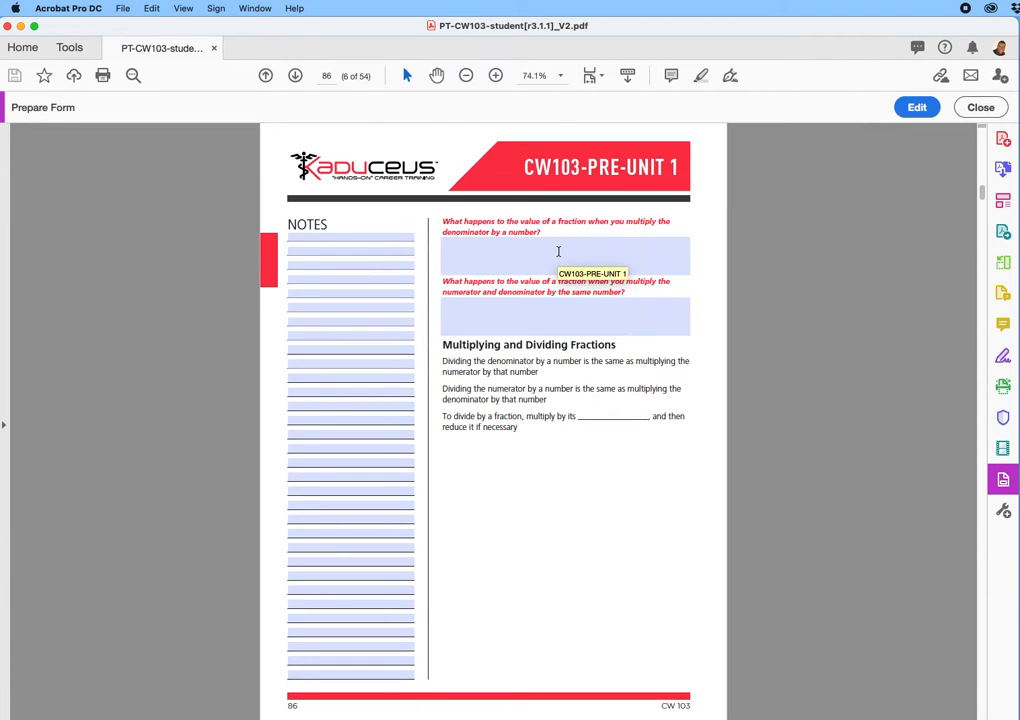
{"action": "key", "text": "Tab"}
{"action": "key", "text": "Tab"}
{"action": "key", "text": "Tab"}
{"action": "key", "text": "Tab"}
{"action": "key", "text": "Tab"}
{"action": "key", "text": "Tab"}
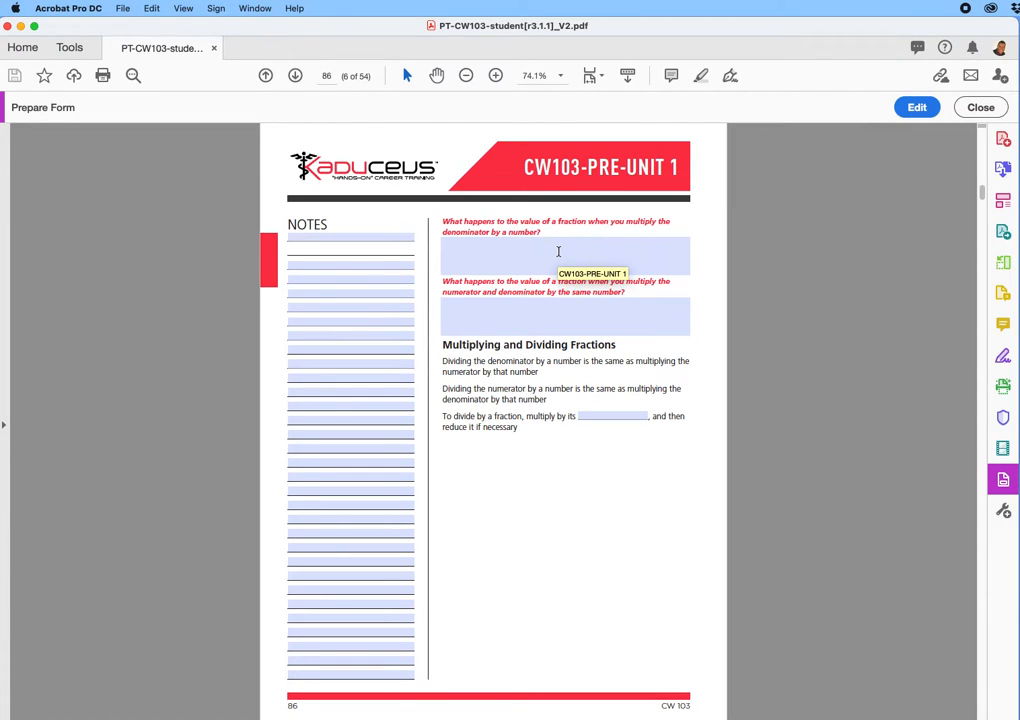
{"action": "key", "text": "Tab"}
{"action": "key", "text": "Tab"}
{"action": "key", "text": "Tab"}
{"action": "key", "text": "Tab"}
{"action": "key", "text": "Tab"}
{"action": "key", "text": "Tab"}
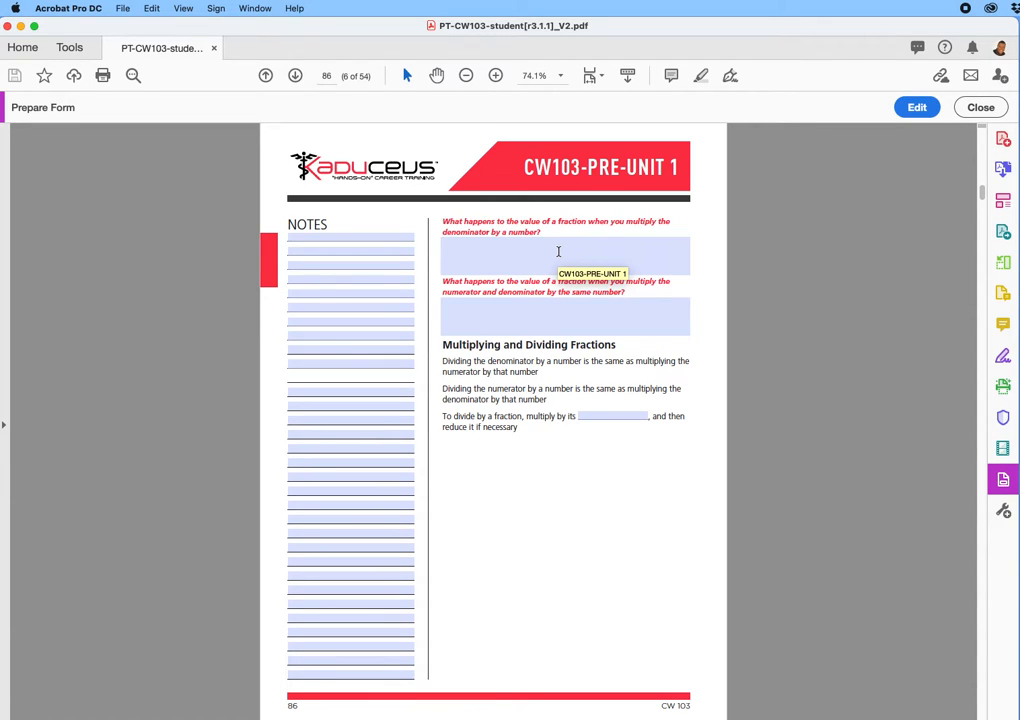
Step: Step from the last NOTES lines of page 85 into page 86's fields to examine the tab order across pages
{"action": "scroll", "coordinate": [541, 261], "scroll_direction": "up", "scroll_amount": 5}
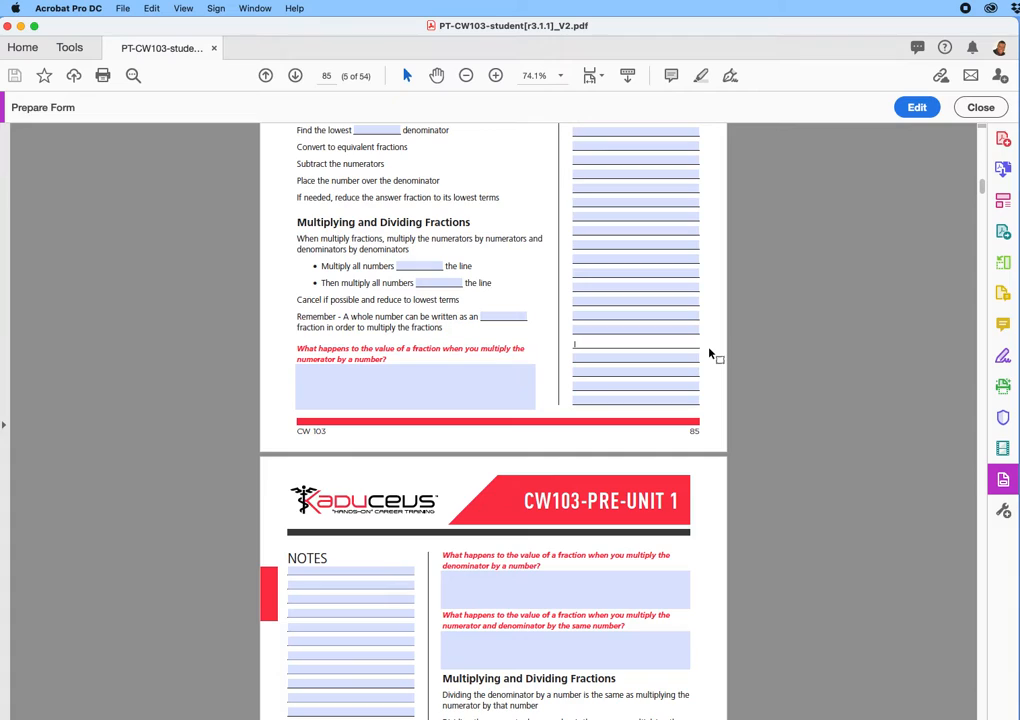
{"action": "key", "text": "Tab"}
{"action": "key", "text": "Tab"}
{"action": "key", "text": "Tab"}
{"action": "key", "text": "Tab"}
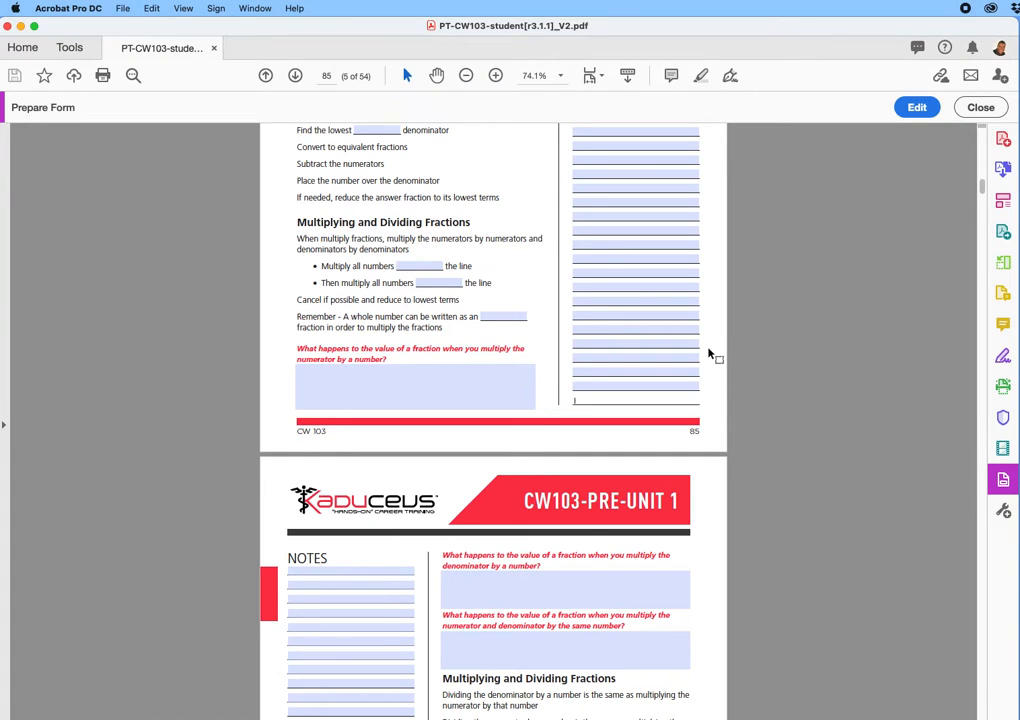
{"action": "key", "text": "Tab"}
{"action": "key", "text": "Tab"}
{"action": "key", "text": "Tab"}
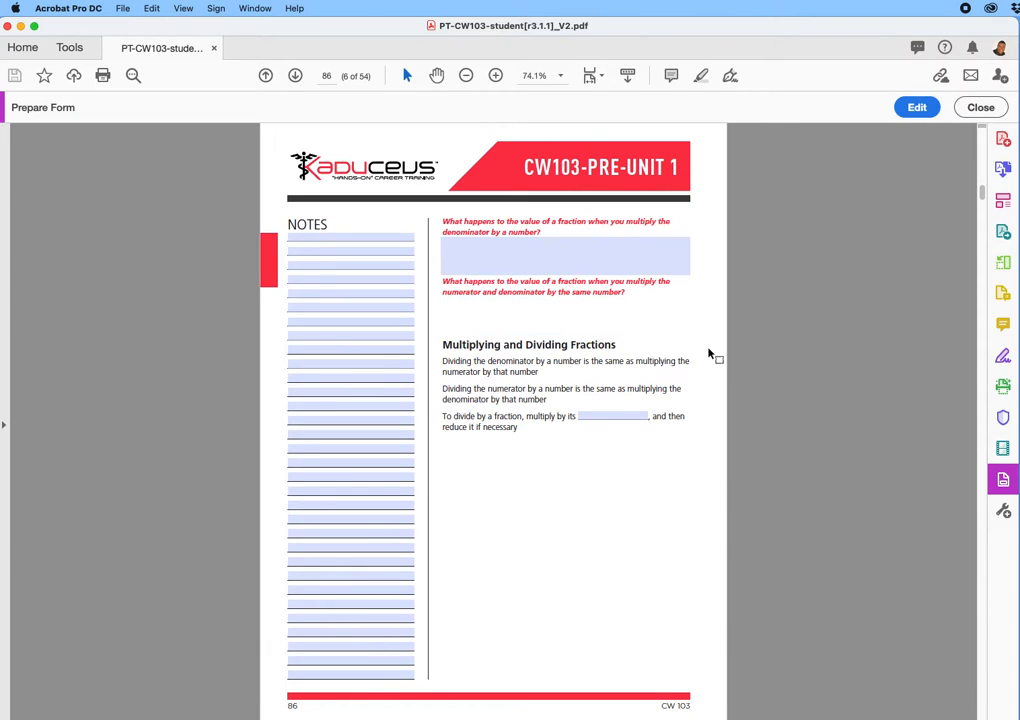
{"action": "key", "text": "Tab"}
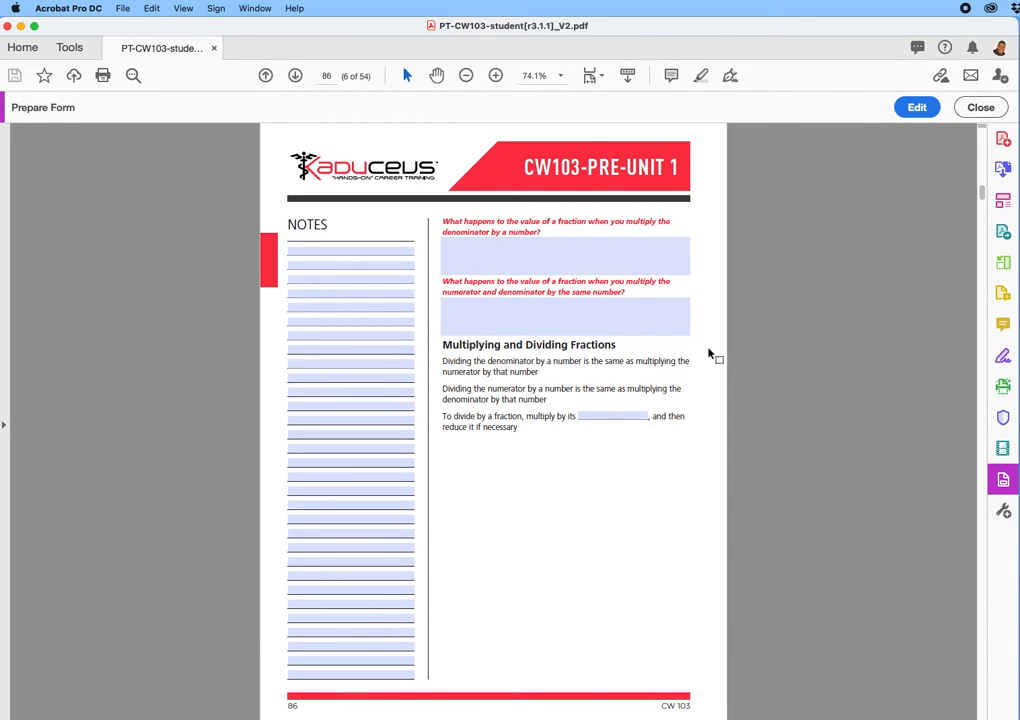
Step: Examine how the tab order runs between the NOTES lines and fill-in blanks on pages 84 and 85
{"action": "scroll", "coordinate": [671, 362], "scroll_direction": "up", "scroll_amount": 10}
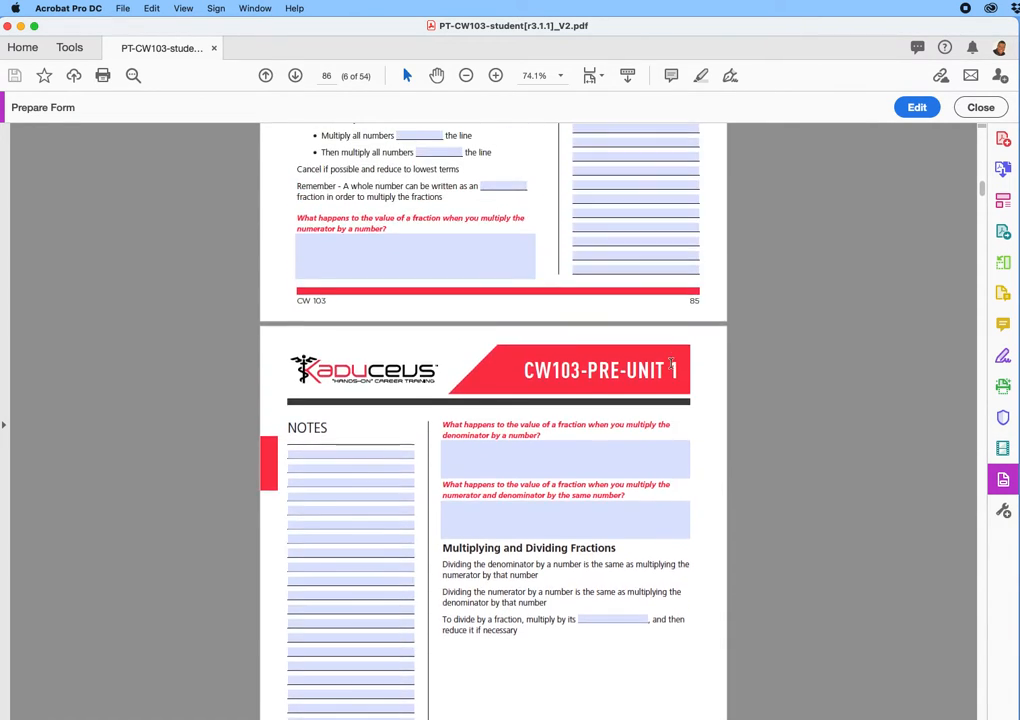
{"action": "scroll", "coordinate": [671, 362], "scroll_direction": "up", "scroll_amount": 5}
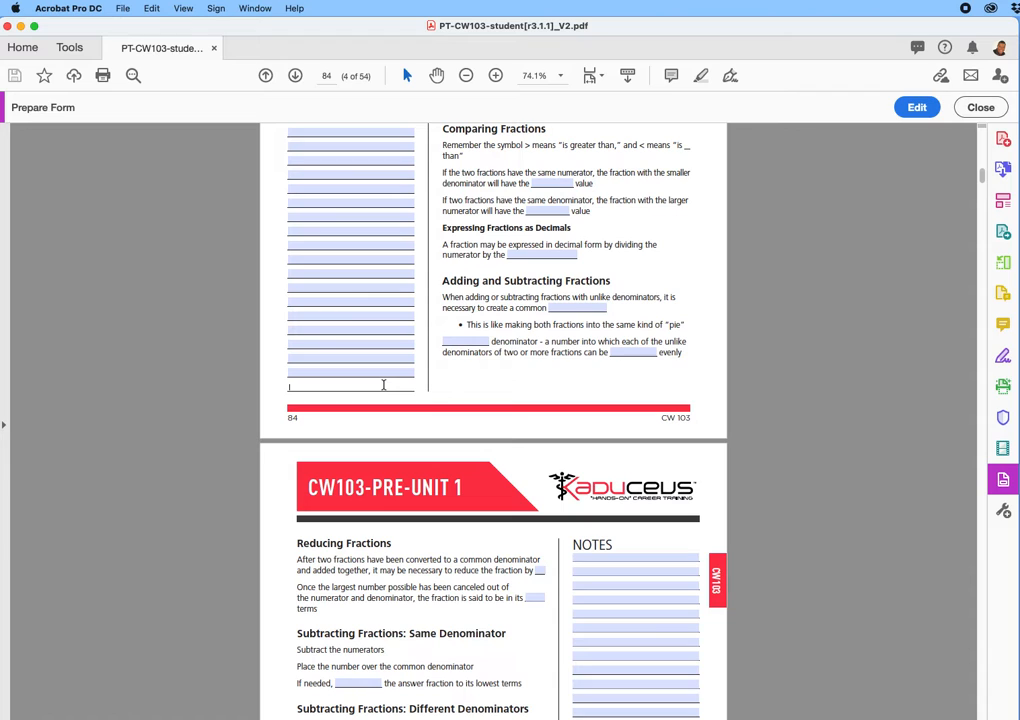
{"action": "scroll", "coordinate": [383, 384], "scroll_direction": "down", "scroll_amount": 5}
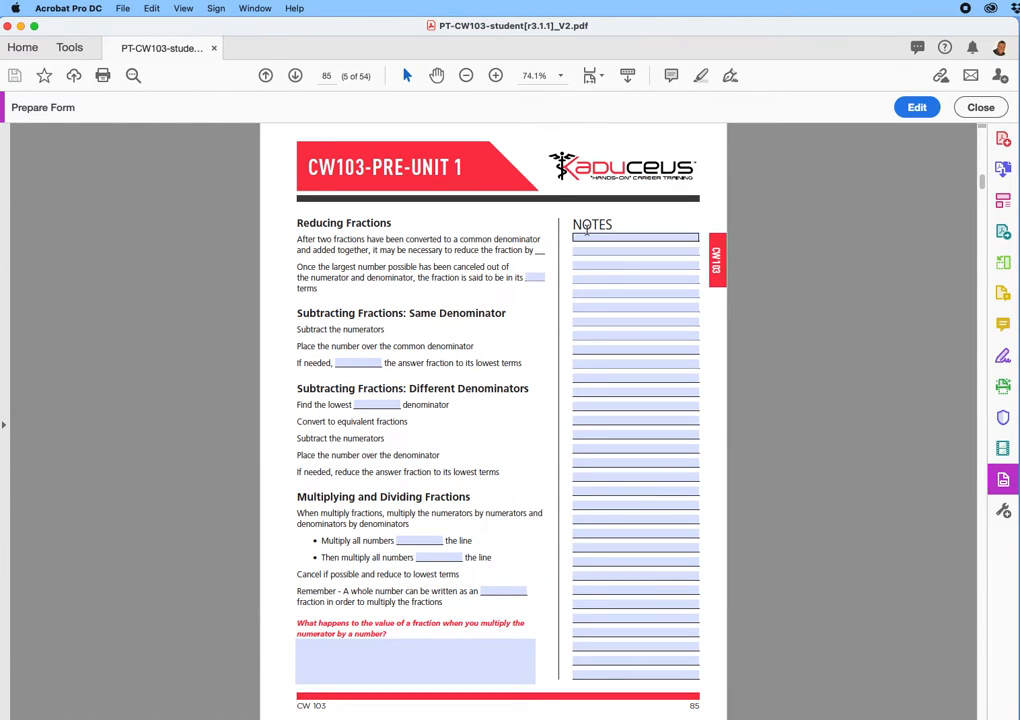
{"action": "scroll", "coordinate": [596, 294], "scroll_direction": "up", "scroll_amount": 7}
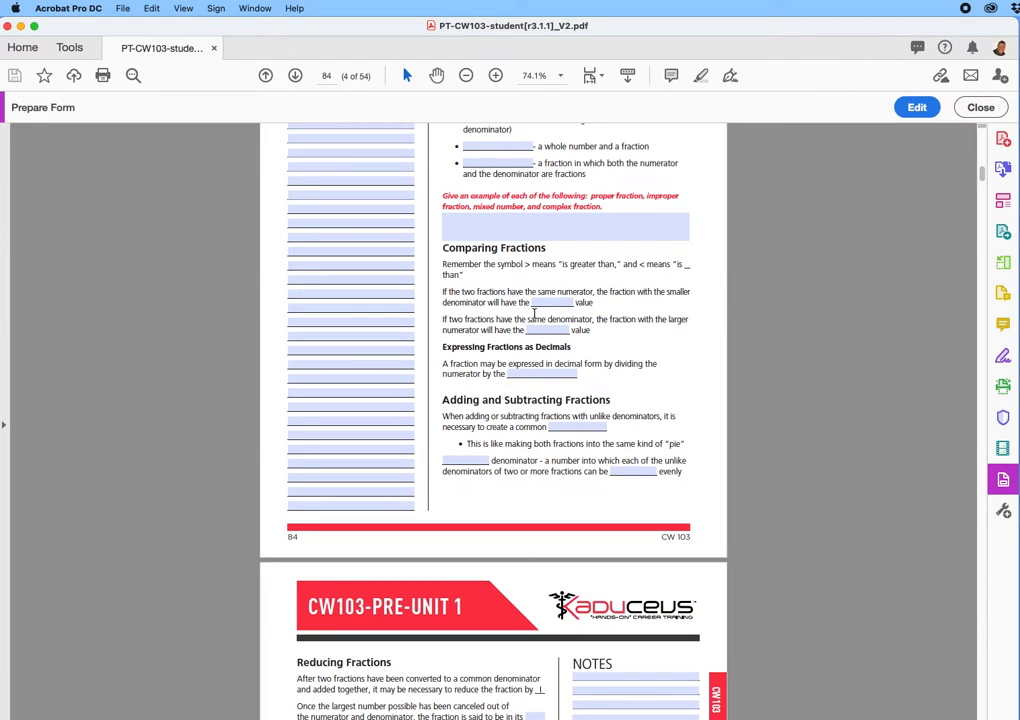
{"action": "scroll", "coordinate": [660, 342], "scroll_direction": "up", "scroll_amount": 2}
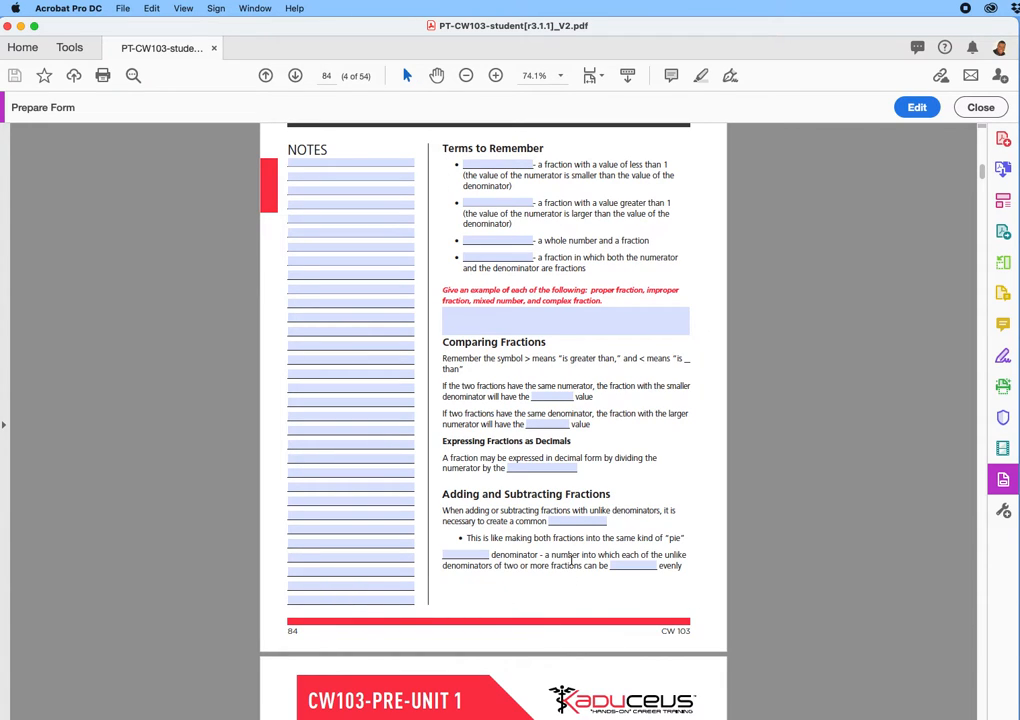
{"action": "left_click", "coordinate": [325, 160]}
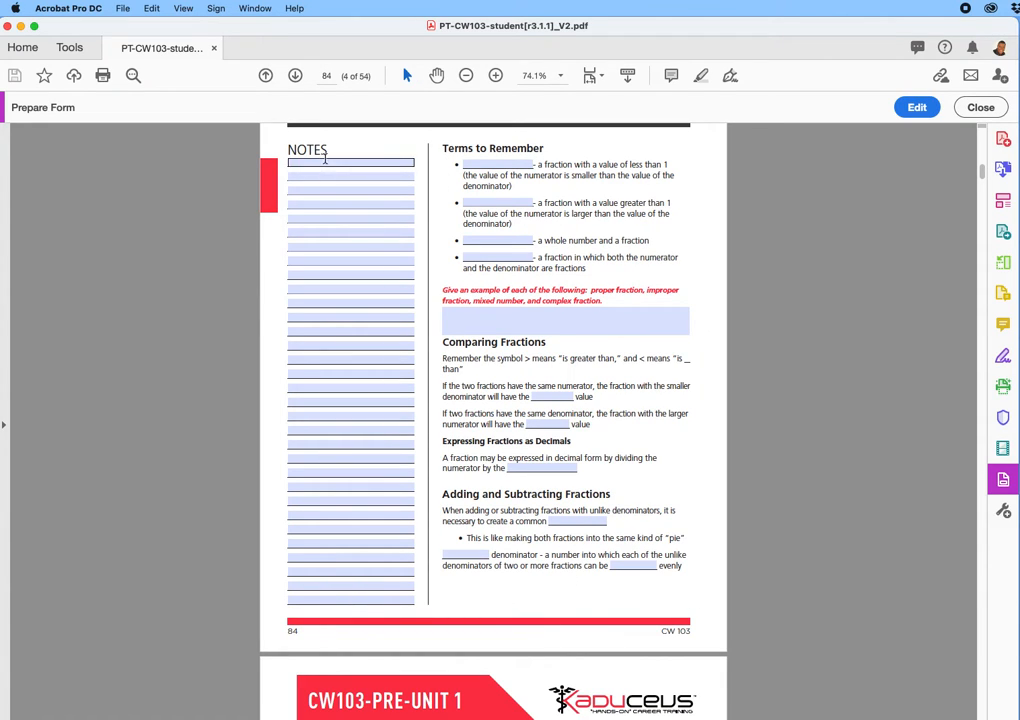
{"action": "left_click", "coordinate": [376, 571]}
{"action": "scroll", "coordinate": [375, 568], "scroll_direction": "down", "scroll_amount": 2}
{"action": "scroll", "coordinate": [374, 566], "scroll_direction": "down", "scroll_amount": 3}
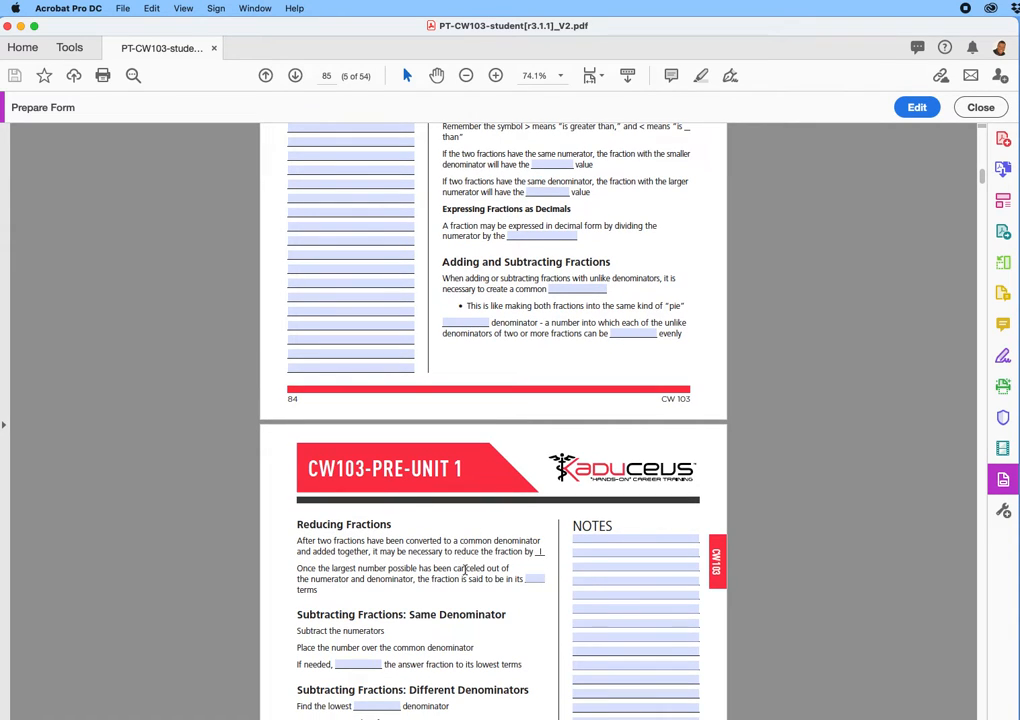
{"action": "scroll", "coordinate": [633, 537], "scroll_direction": "down", "scroll_amount": 10}
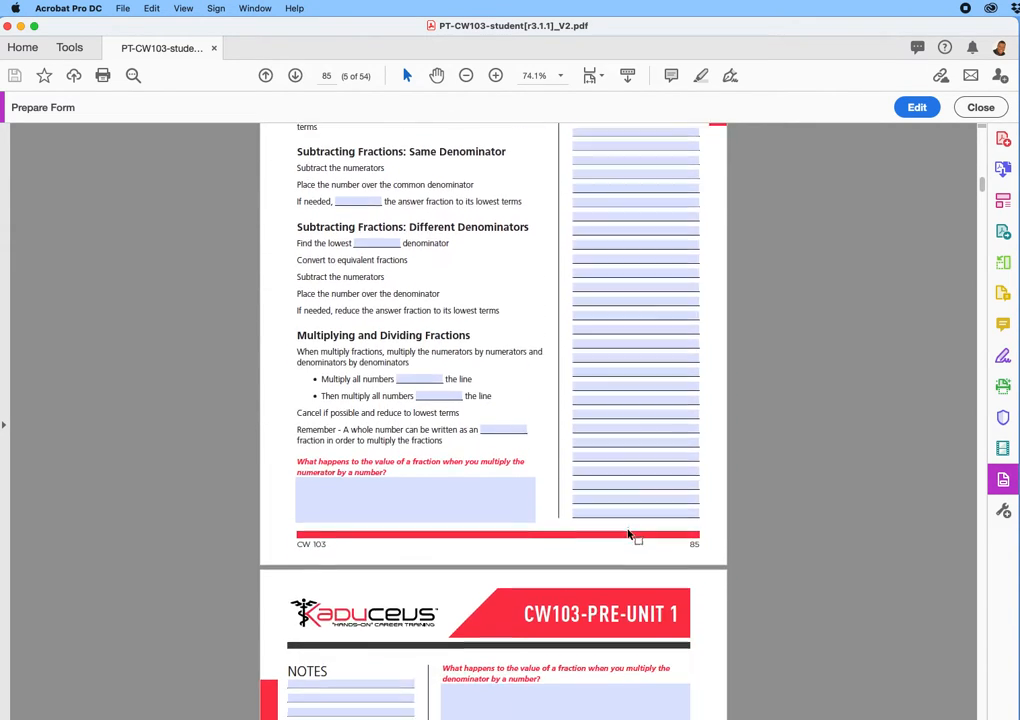
{"action": "left_click", "coordinate": [624, 481]}
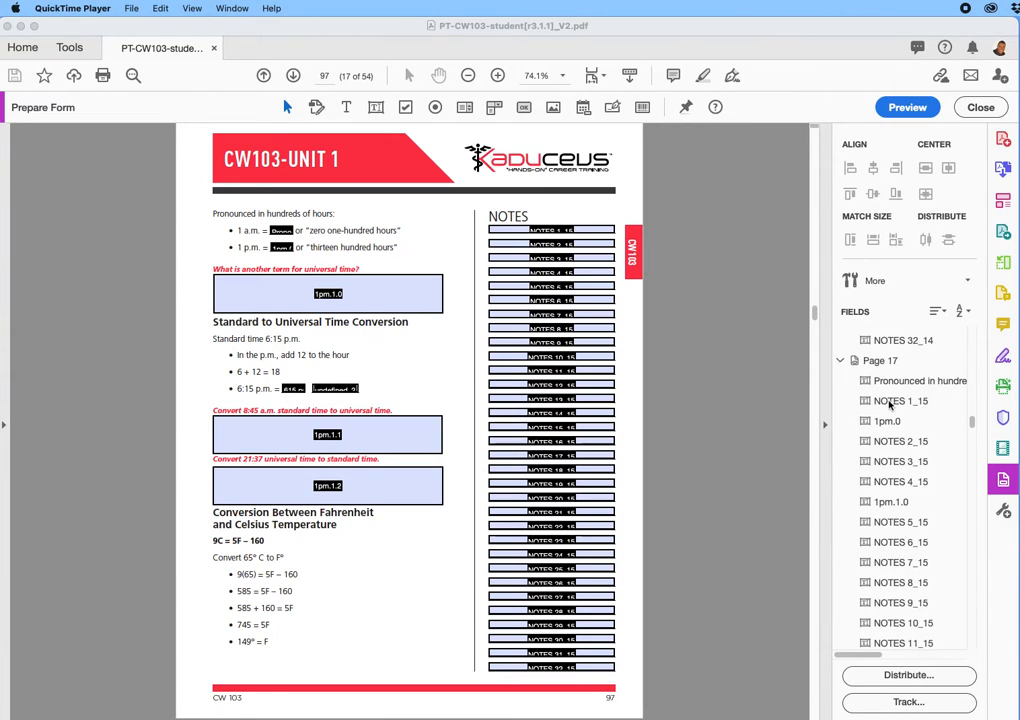
Step: Match the first NOTES line and the 1 a.m. blank on page 97 to their entries in the field list
{"action": "left_click", "coordinate": [598, 232]}
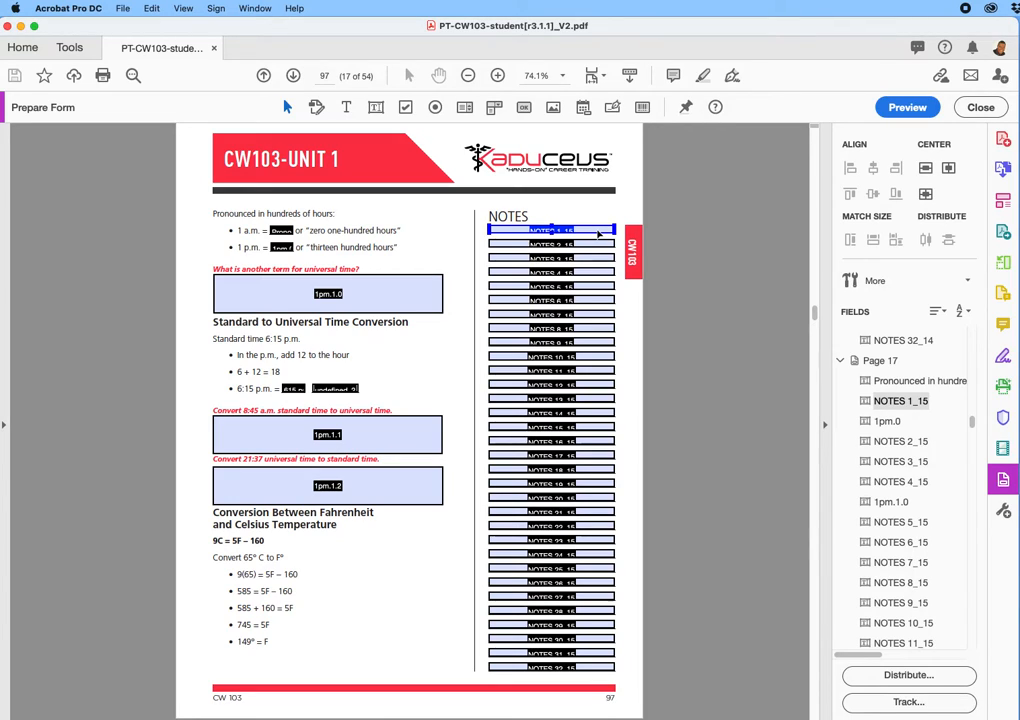
{"action": "left_click", "coordinate": [897, 402]}
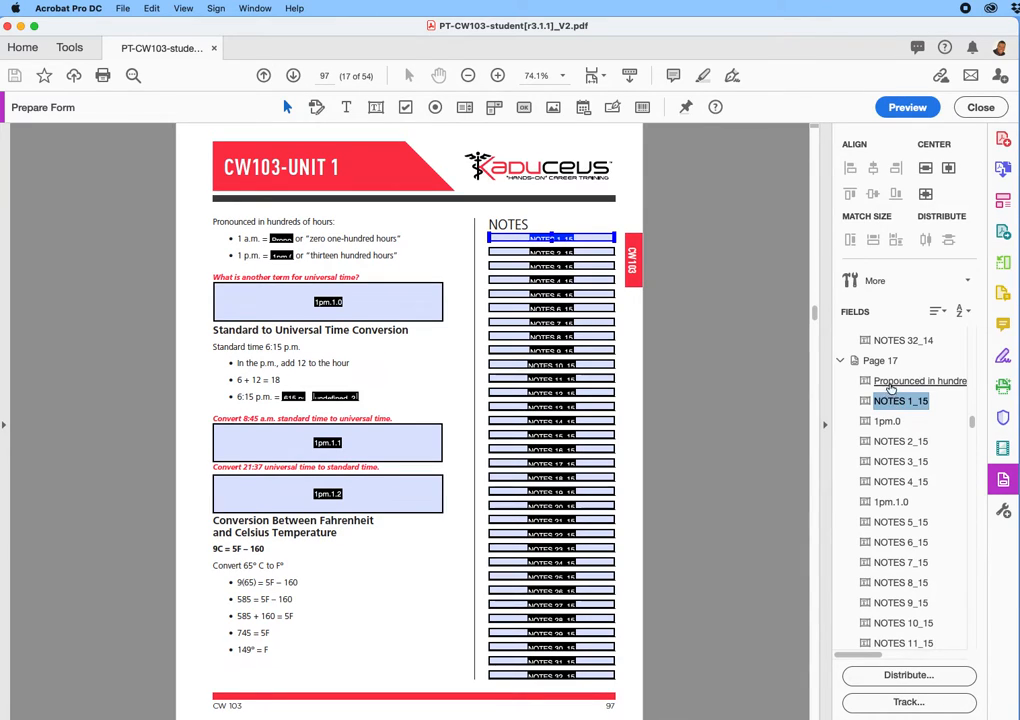
{"action": "left_click", "coordinate": [885, 382]}
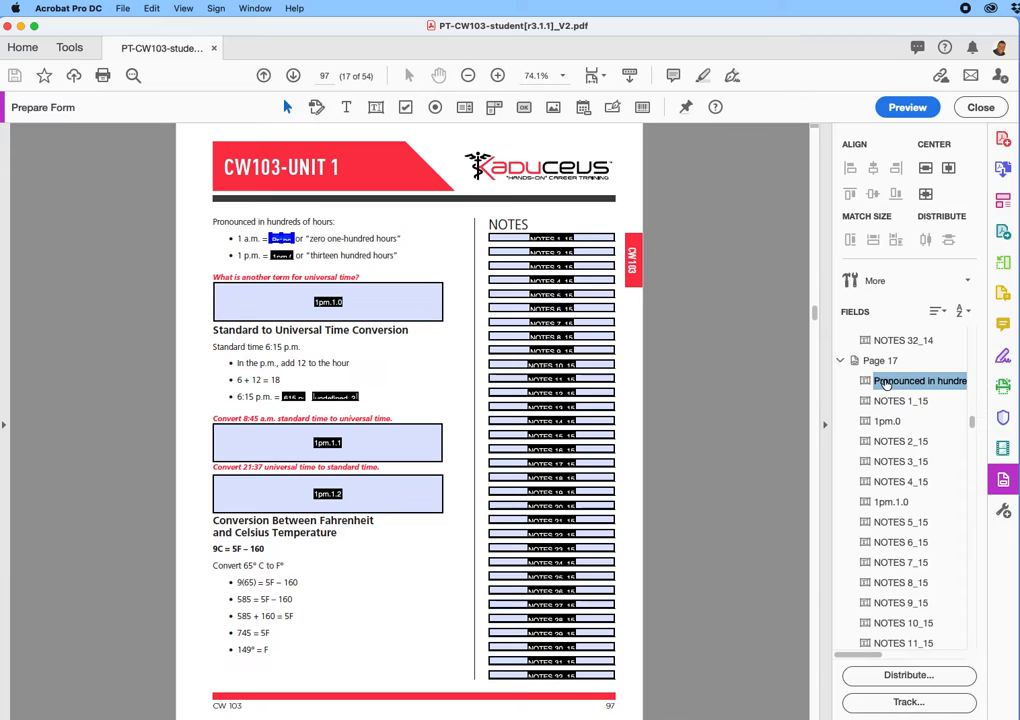
Step: Move the NOTES 2_15 field directly after NOTES 1_15 in the Page 17 field order
{"action": "left_click", "coordinate": [886, 401]}
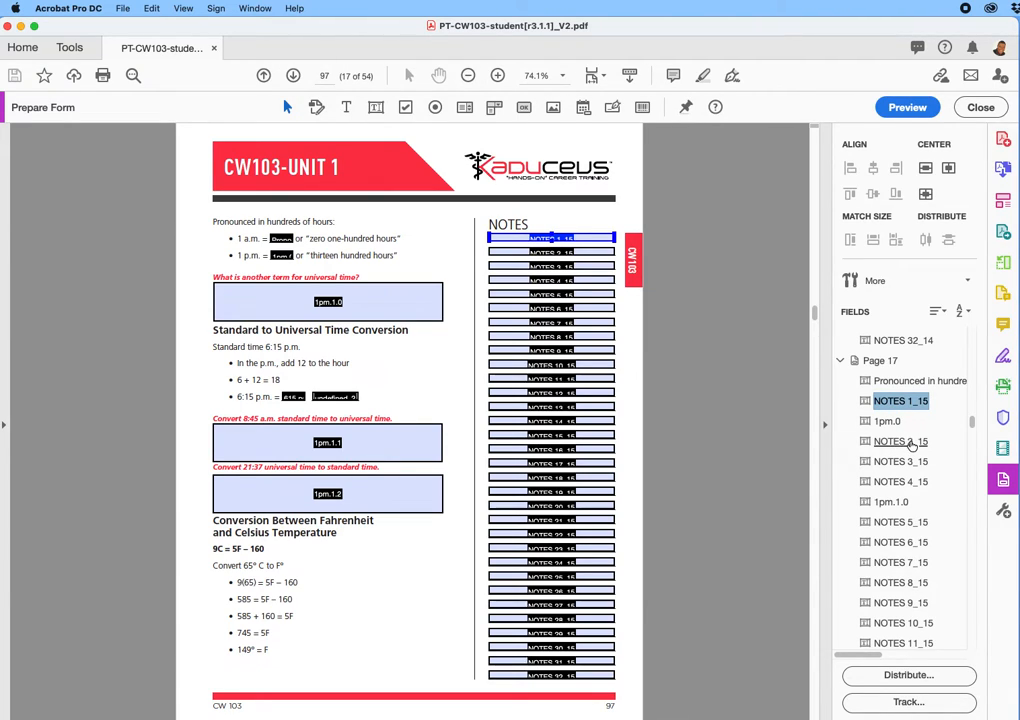
{"action": "left_click", "coordinate": [912, 443], "text": "super"}
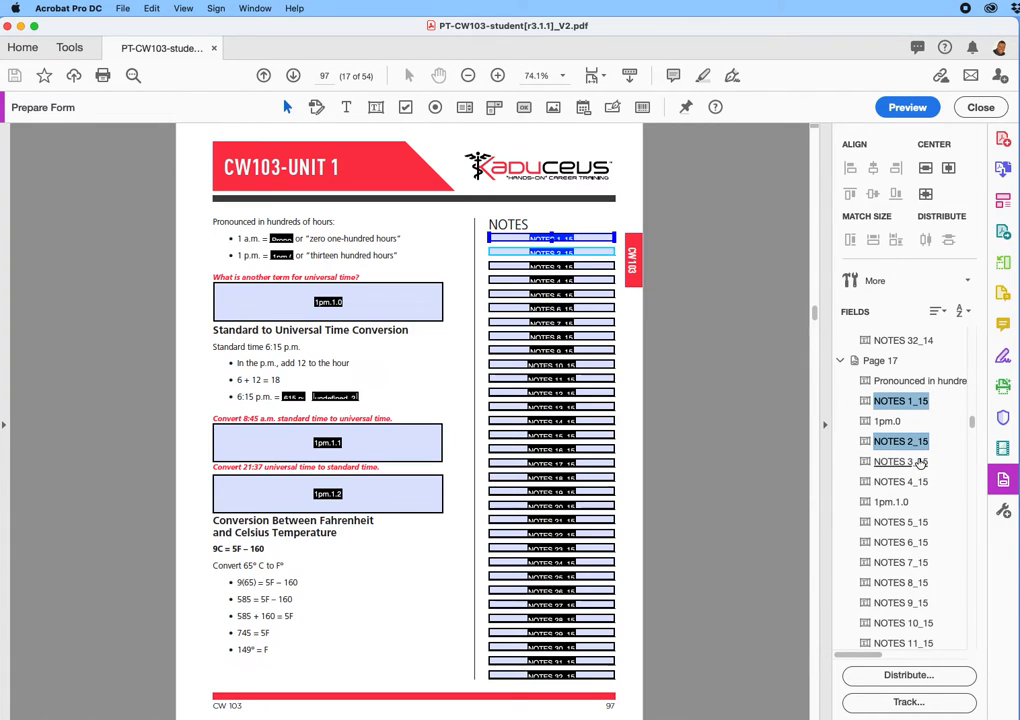
{"action": "left_click", "coordinate": [905, 442]}
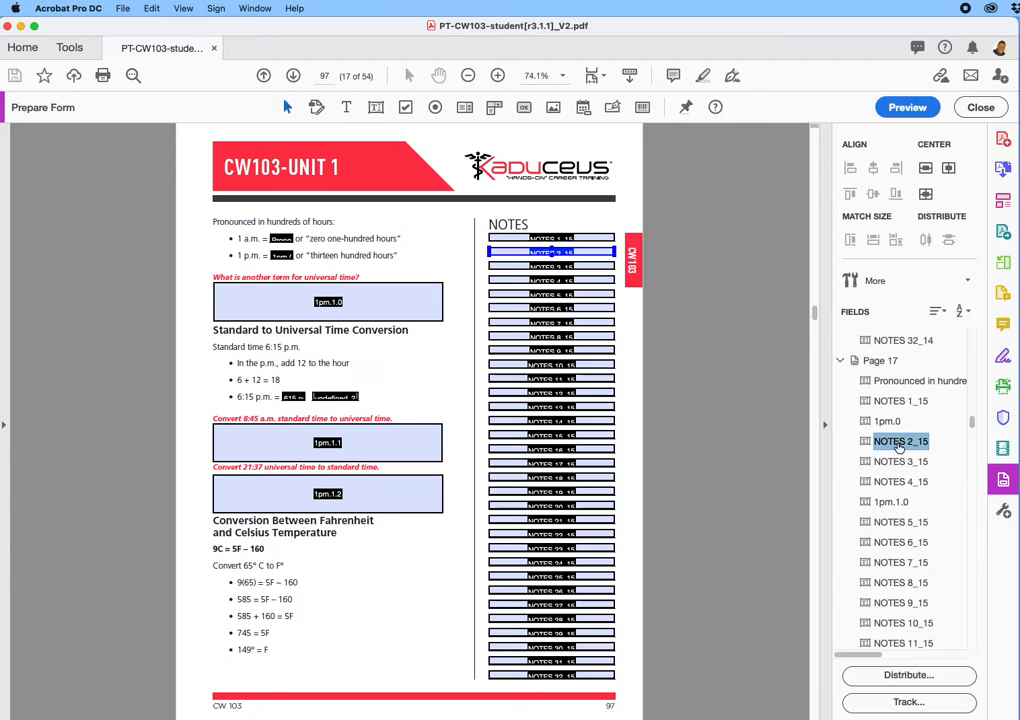
{"action": "left_click_drag", "start_coordinate": [893, 415], "coordinate": [893, 411]}
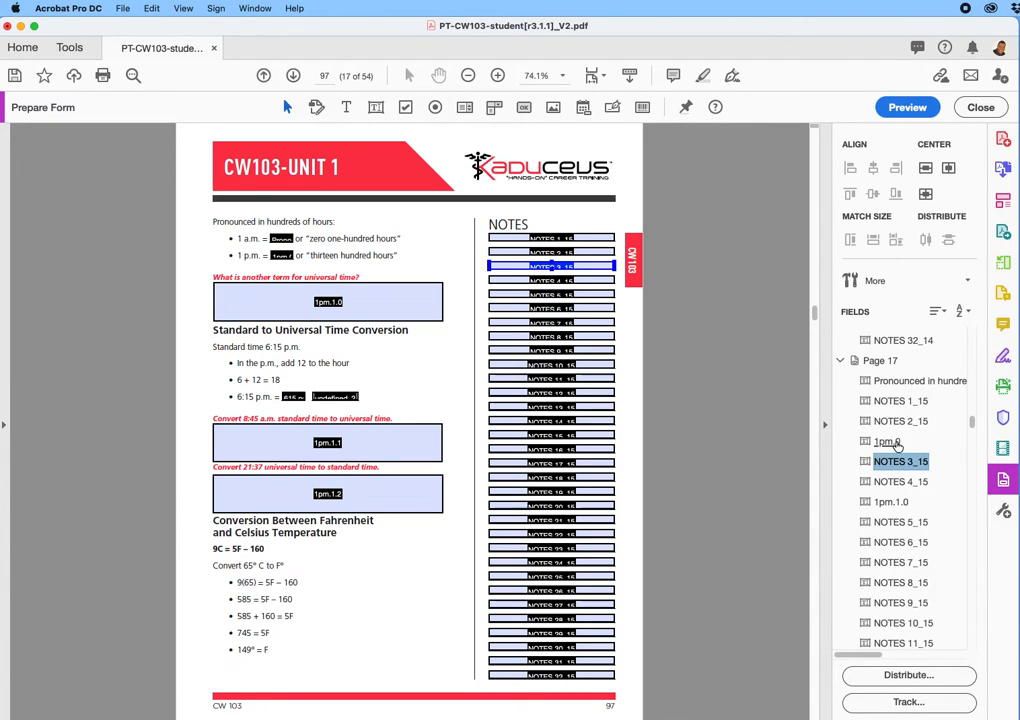
Step: Move the NOTES 3_15 and NOTES 4_15 fields together directly after NOTES 2_15 in the field order
{"action": "left_click", "coordinate": [932, 468]}
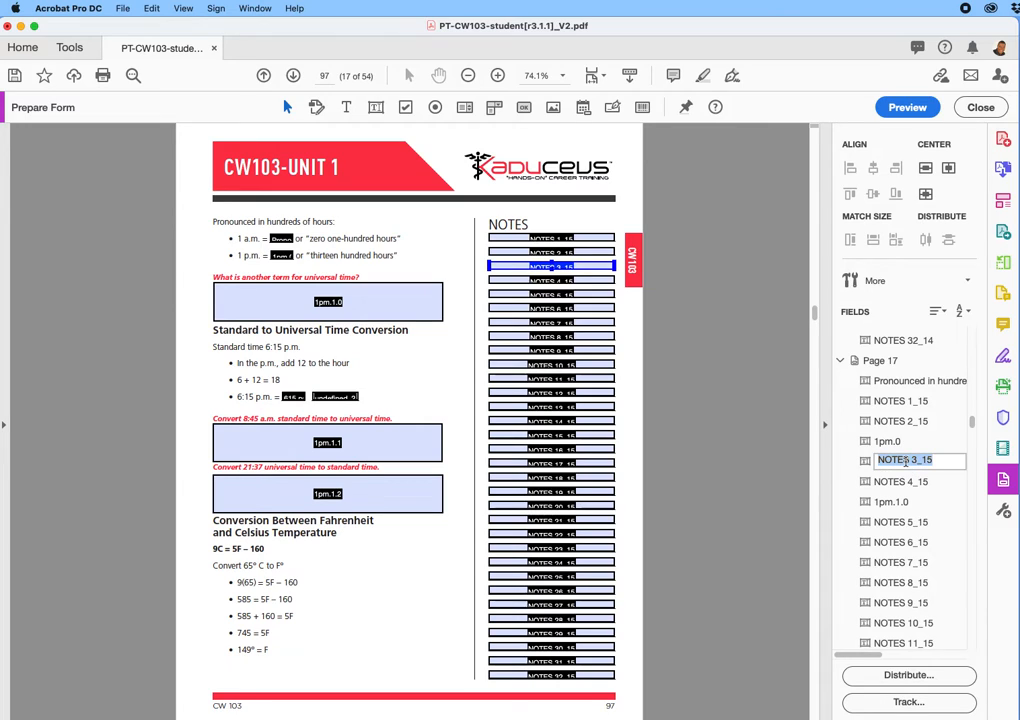
{"action": "key", "text": "Return"}
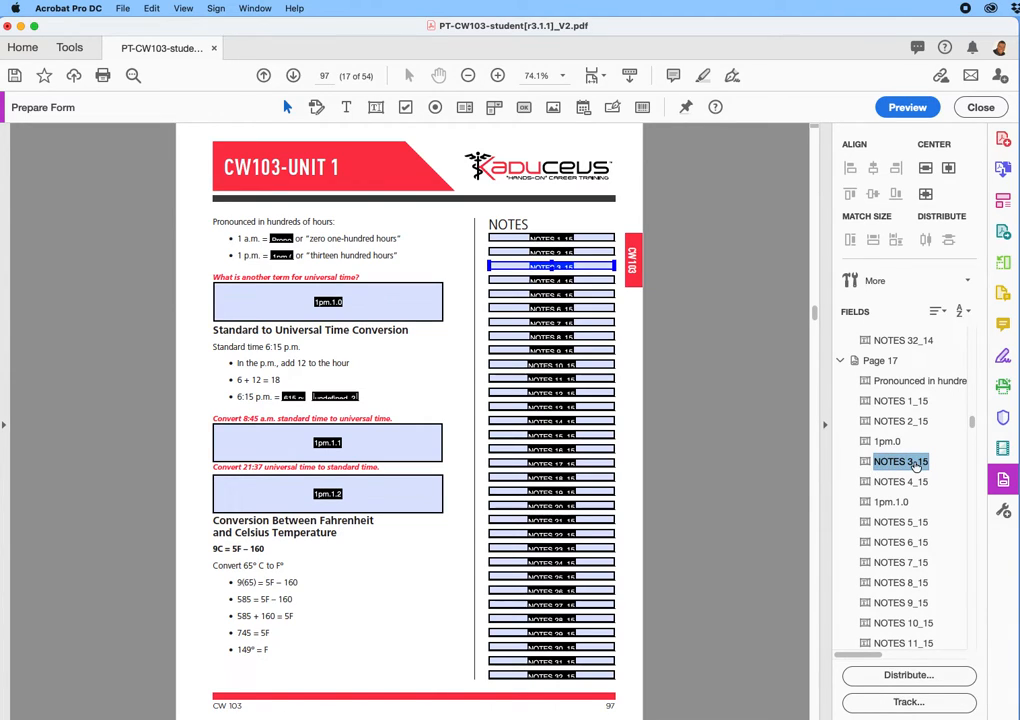
{"action": "left_click", "coordinate": [915, 482], "text": "shift"}
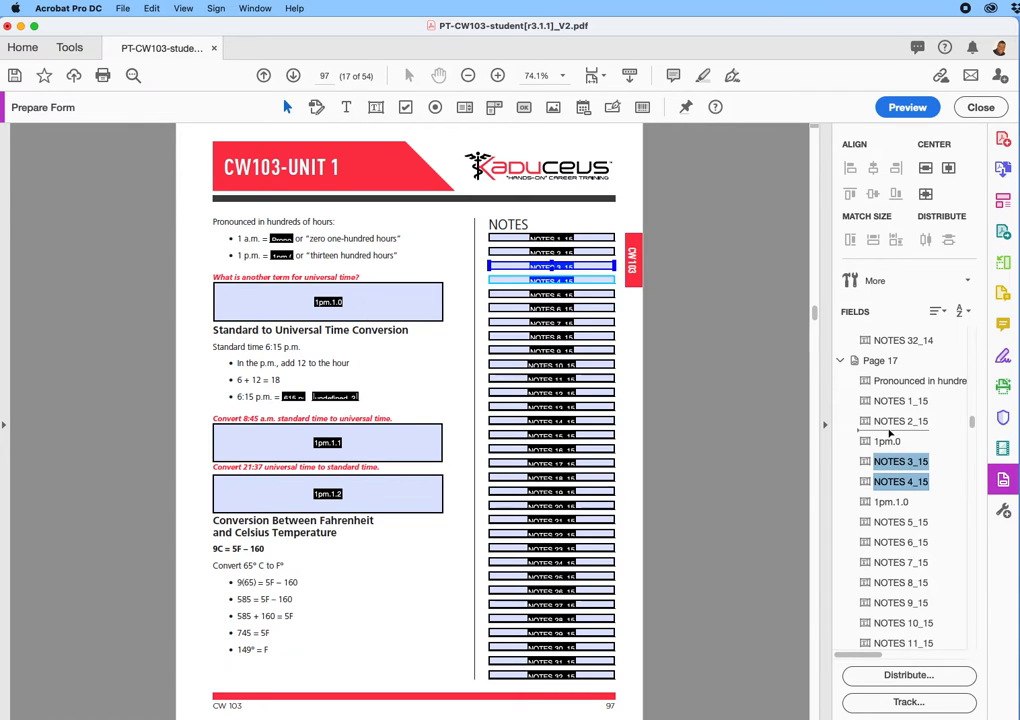
{"action": "left_click_drag", "start_coordinate": [963, 488], "coordinate": [963, 447]}
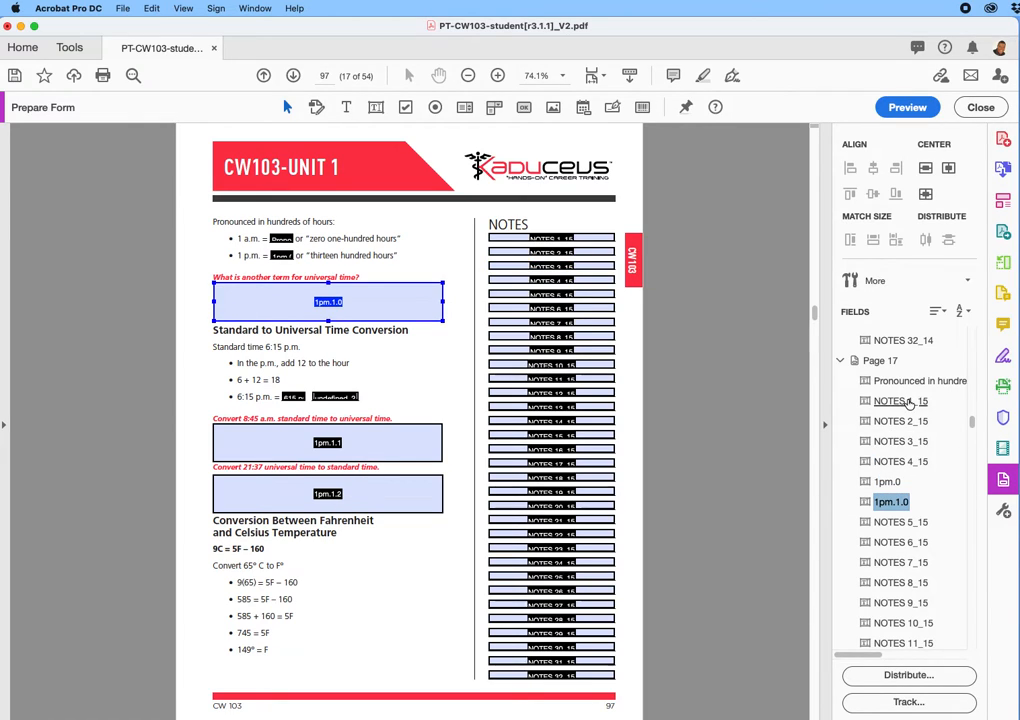
Step: Move the fields NOTES 5_15 through NOTES 11_15 together directly after NOTES 4_15, ahead of 1pm.0
{"action": "scroll", "coordinate": [925, 495], "scroll_direction": "down", "scroll_amount": 3}
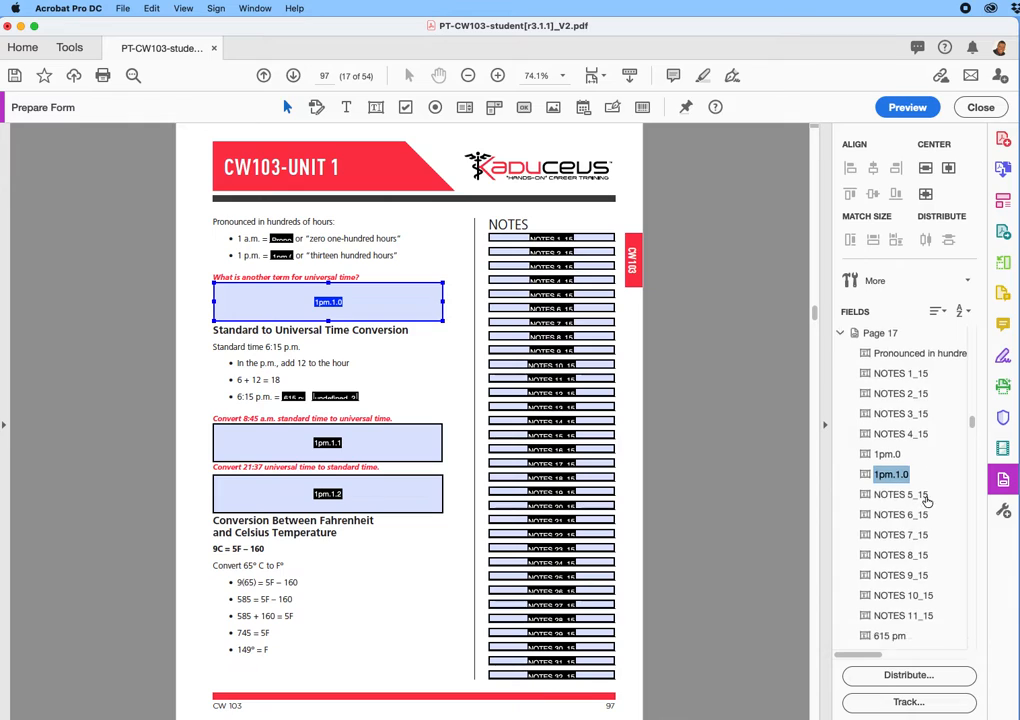
{"action": "left_click", "coordinate": [914, 452]}
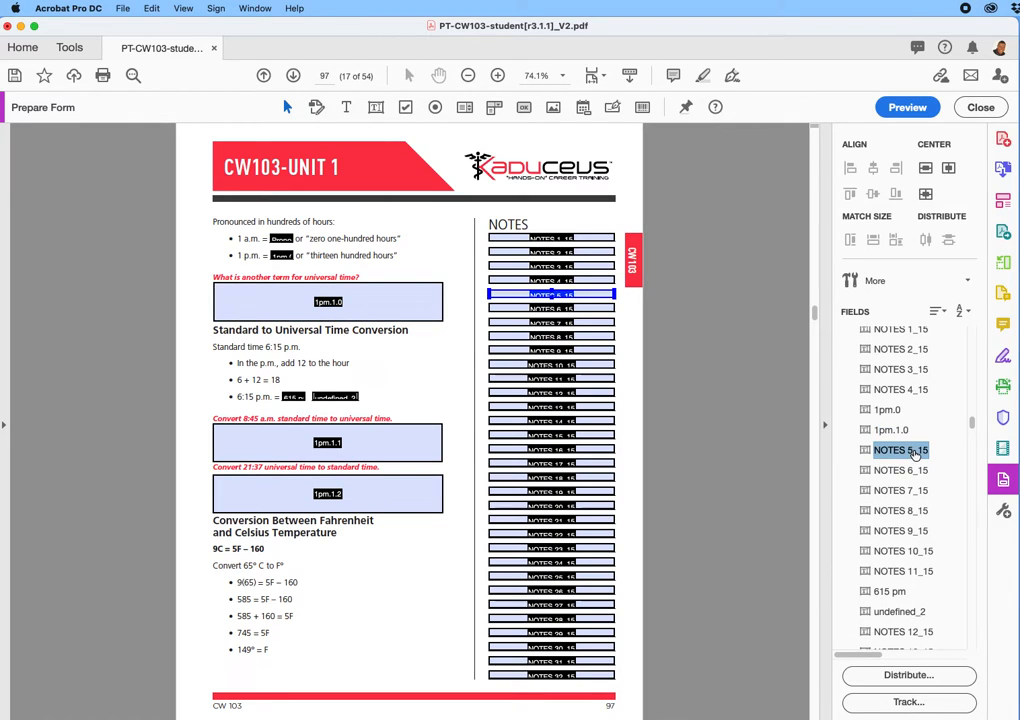
{"action": "left_click", "coordinate": [925, 574], "text": "shift"}
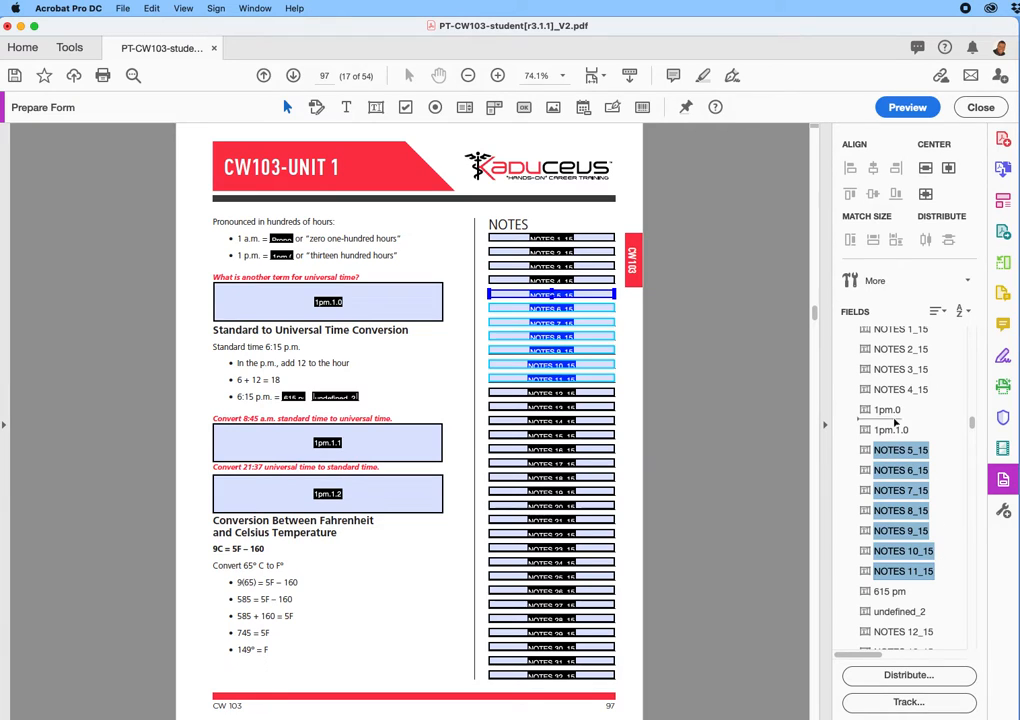
{"action": "left_click", "coordinate": [889, 591]}
Step: Move the NOTES 12_15 and NOTES 13_15 fields together directly after NOTES 11_15 in the Page 17 field order
{"action": "scroll", "coordinate": [935, 480], "scroll_direction": "down", "scroll_amount": 3}
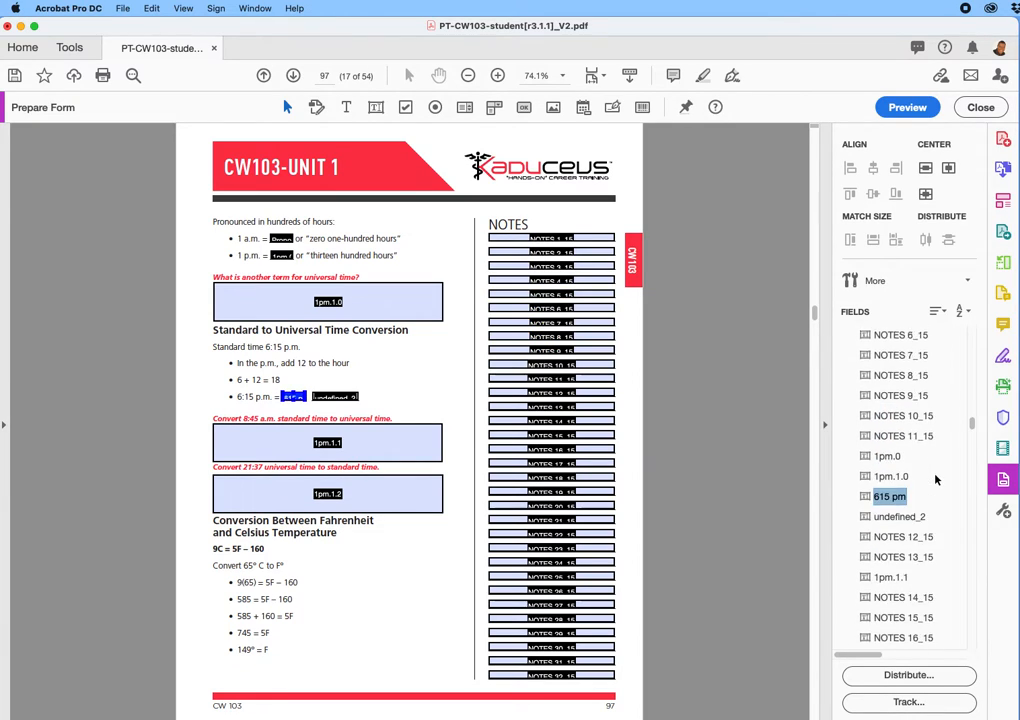
{"action": "scroll", "coordinate": [935, 480], "scroll_direction": "down", "scroll_amount": 3}
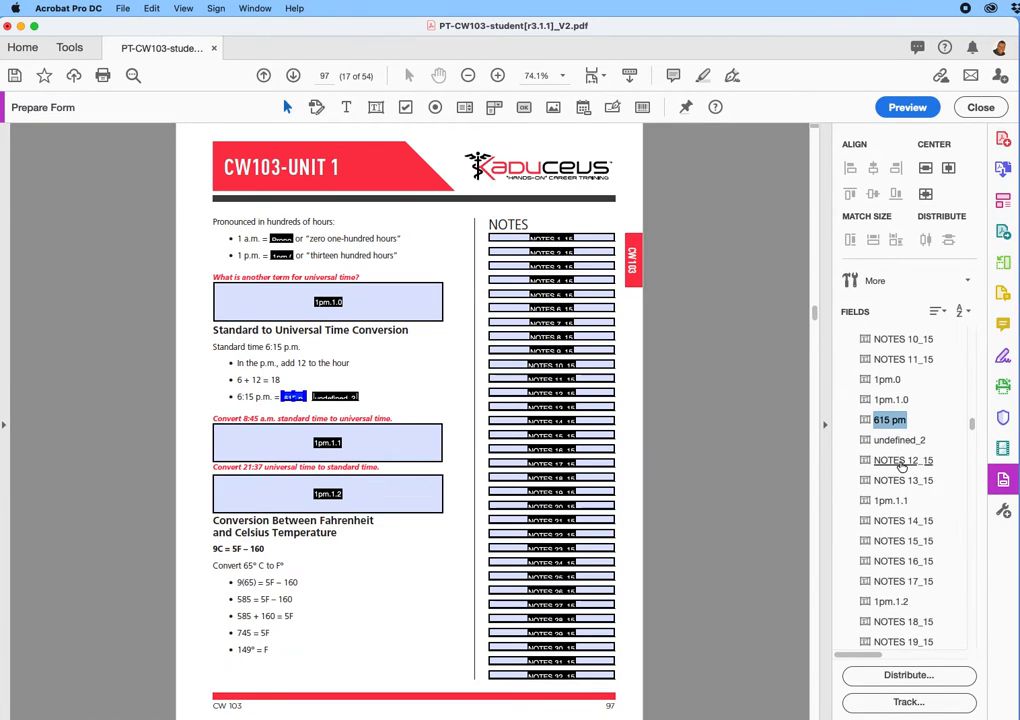
{"action": "left_click", "coordinate": [901, 462]}
{"action": "left_click", "coordinate": [888, 482], "text": "shift"}
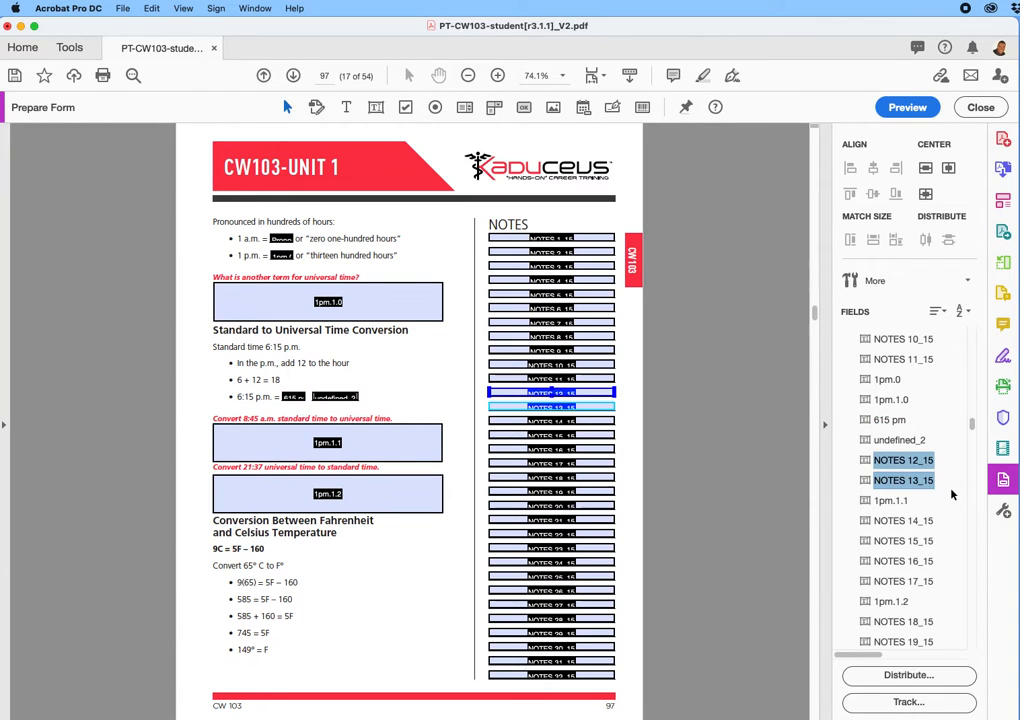
{"action": "left_click_drag", "start_coordinate": [899, 484], "coordinate": [888, 370]}
{"action": "left_click", "coordinate": [905, 500]}
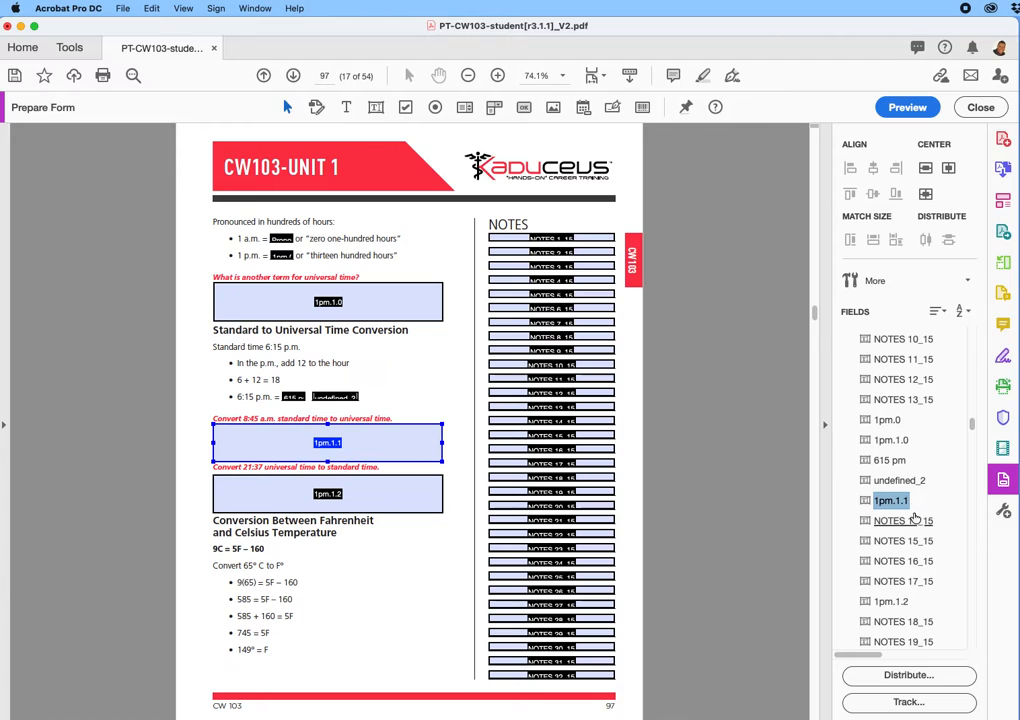
Step: Move the fields NOTES 14_15 through NOTES 17_15 together directly after NOTES 13_15, ahead of 1pm.0
{"action": "scroll", "coordinate": [905, 514], "scroll_direction": "down", "scroll_amount": 1}
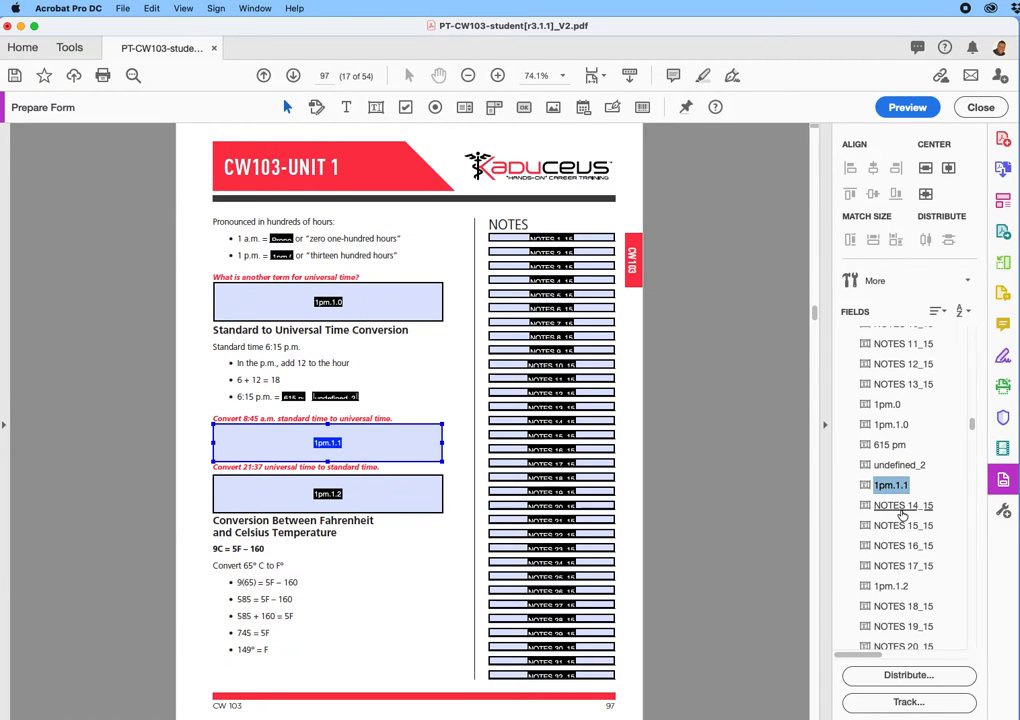
{"action": "left_click", "coordinate": [902, 510]}
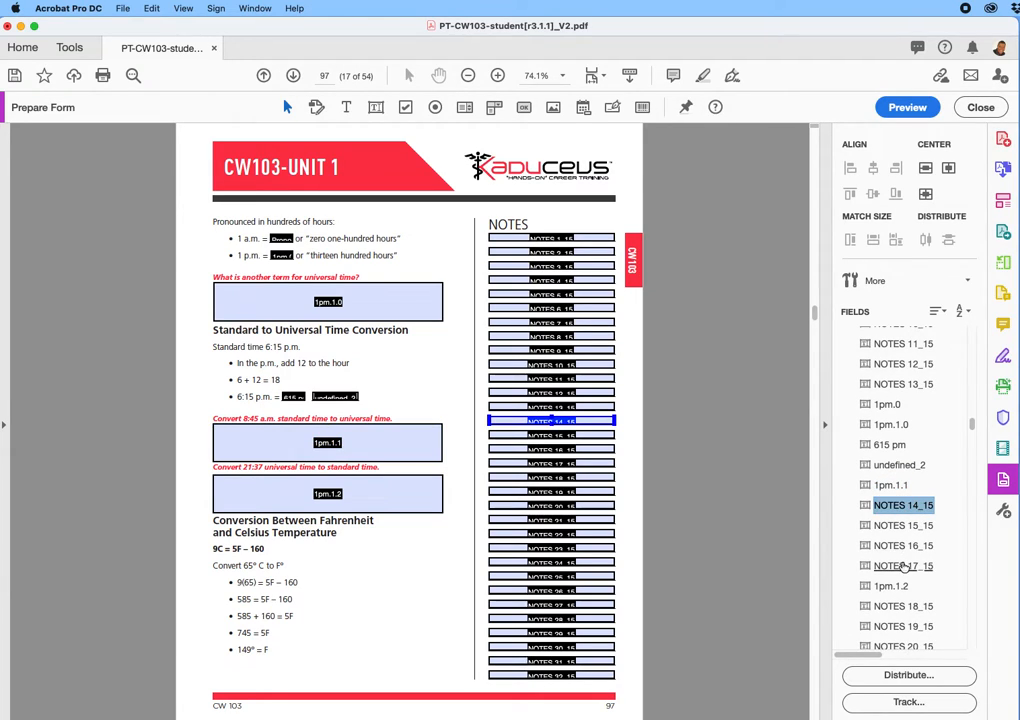
{"action": "left_click", "coordinate": [903, 566], "text": "shift"}
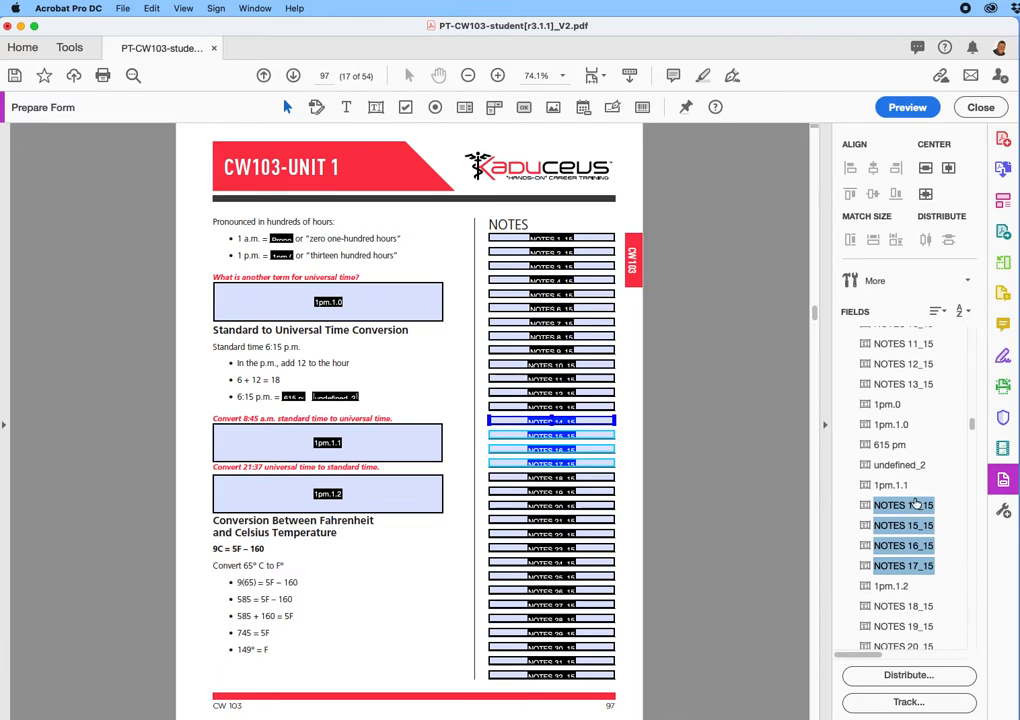
{"action": "left_click", "coordinate": [891, 585]}
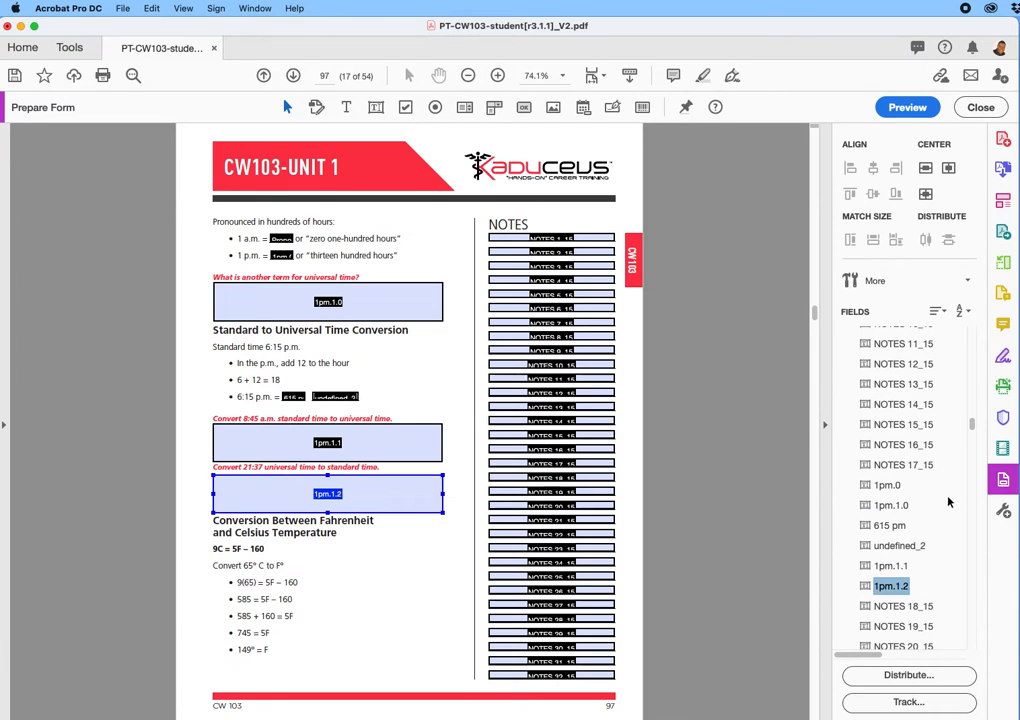
Step: Move the fields NOTES 18_15 through NOTES 25_15 together directly after NOTES 17_15 in the field order
{"action": "scroll", "coordinate": [941, 497], "scroll_direction": "down", "scroll_amount": 5}
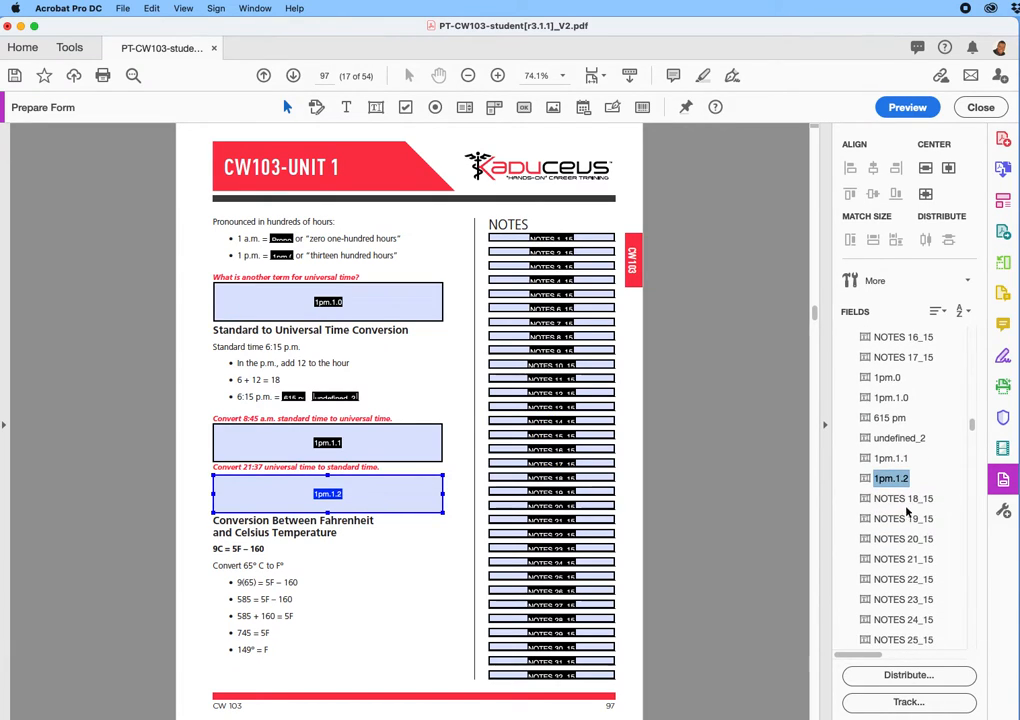
{"action": "left_click", "coordinate": [905, 498]}
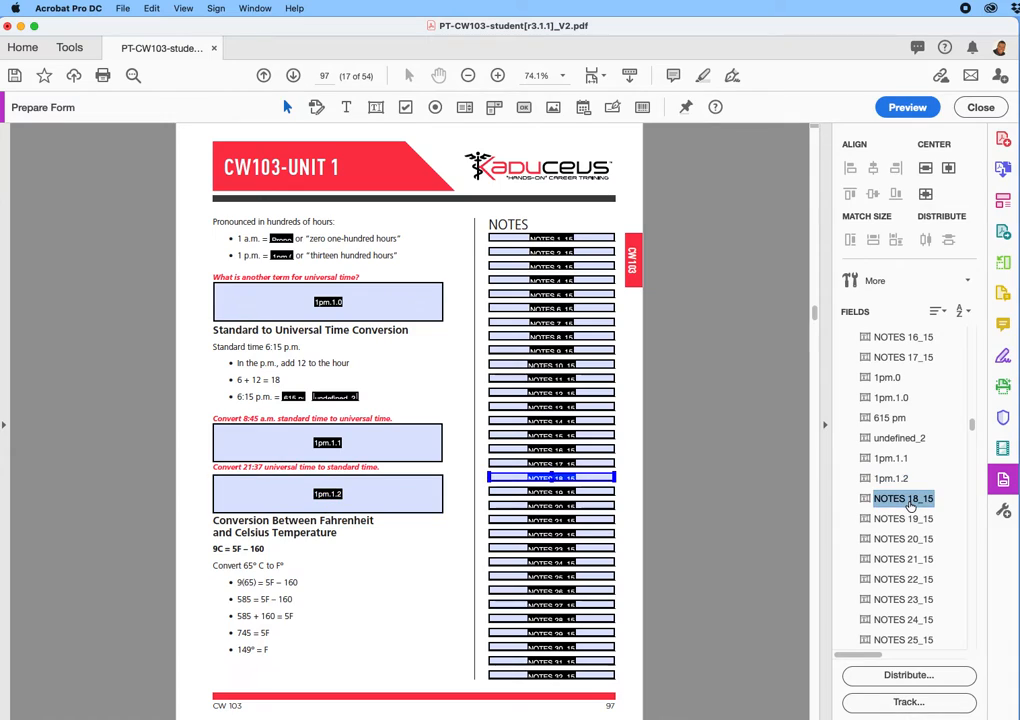
{"action": "left_click", "coordinate": [903, 639], "text": "shift"}
{"action": "left_click_drag", "start_coordinate": [910, 503], "coordinate": [880, 367]}
Step: Move the remaining fields NOTES 26_15 through NOTES 32_15 together directly after NOTES 25_15, ahead of 1pm.0
{"action": "scroll", "coordinate": [953, 485], "scroll_direction": "down", "scroll_amount": 5}
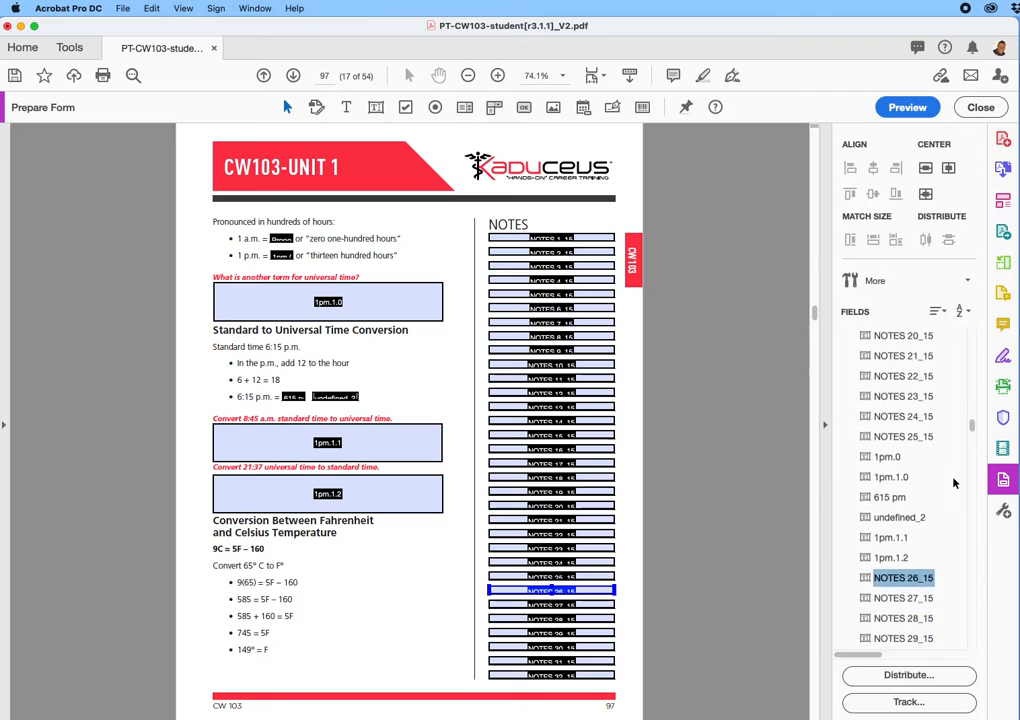
{"action": "left_click", "coordinate": [909, 556]}
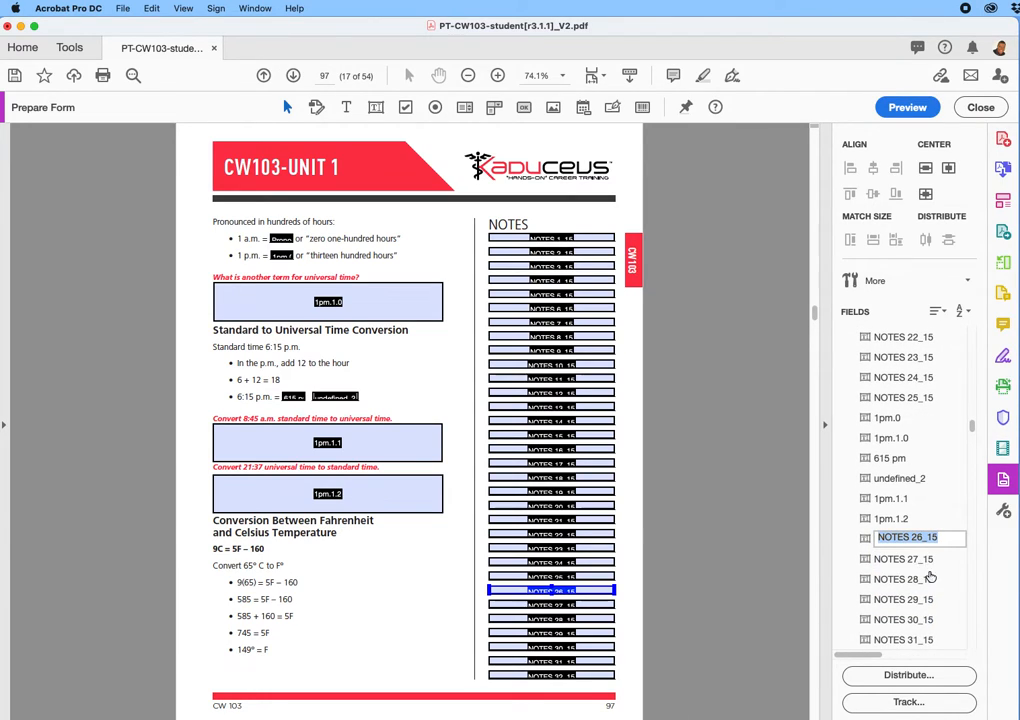
{"action": "scroll", "coordinate": [933, 620], "scroll_direction": "down", "scroll_amount": 2}
{"action": "scroll", "coordinate": [933, 620], "scroll_direction": "down", "scroll_amount": 2}
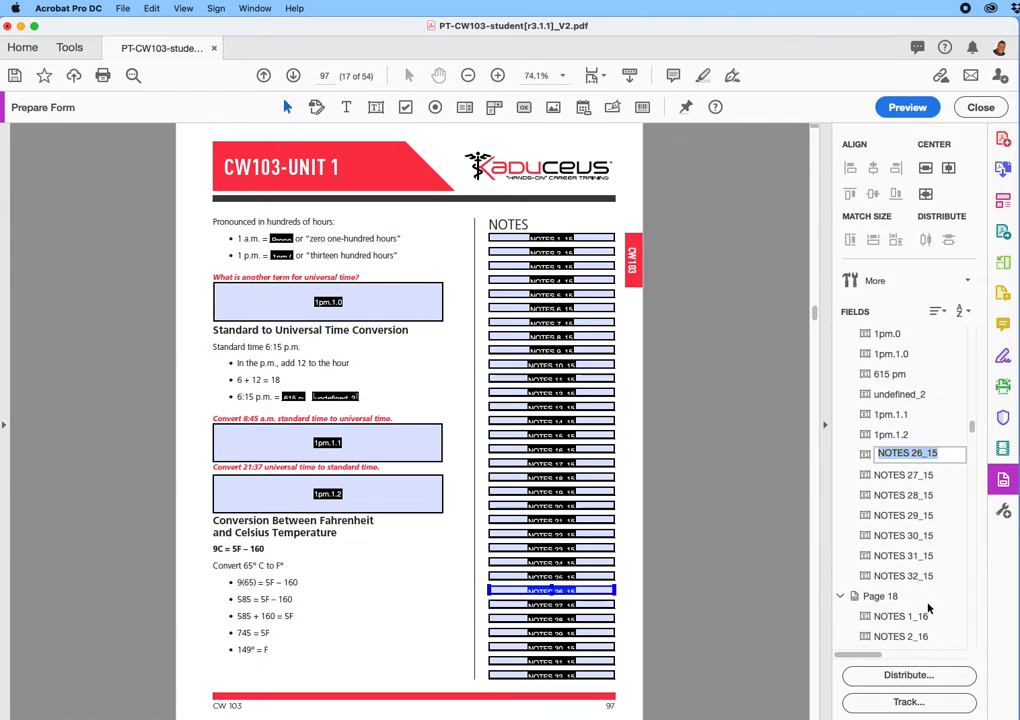
{"action": "left_click", "coordinate": [933, 577], "text": "shift"}
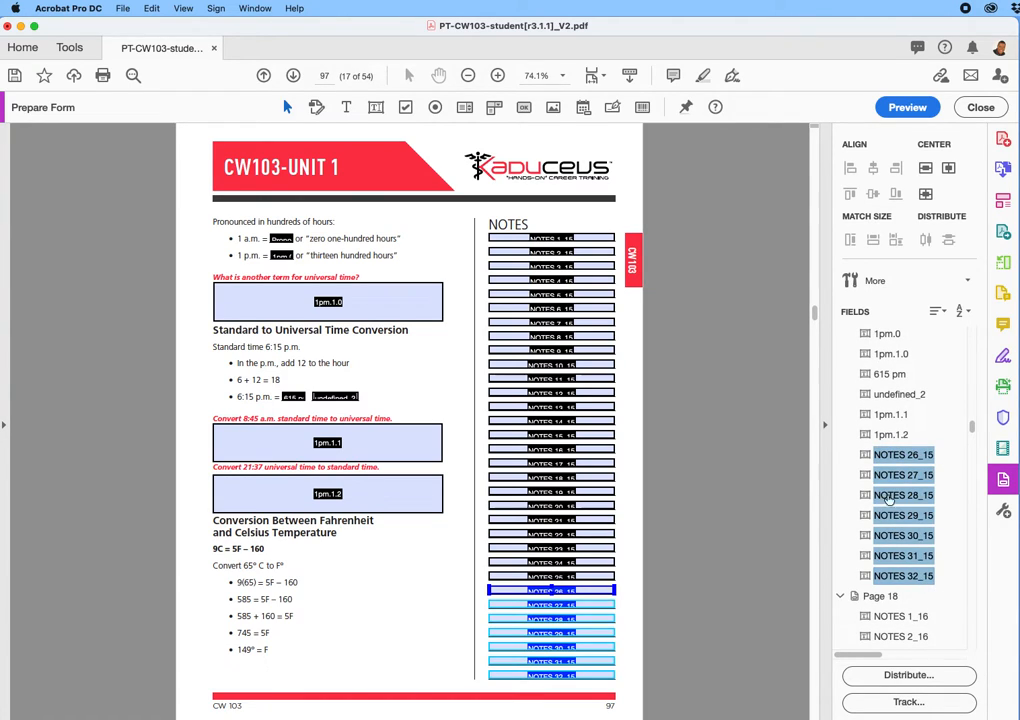
{"action": "mouse_move", "coordinate": [899, 434]}
{"action": "left_mouse_down"}
{"action": "mouse_move", "coordinate": [904, 308]}
{"action": "mouse_move", "coordinate": [893, 436]}
{"action": "left_mouse_up"}
Step: Review the Page 17 field order, checking the sequence of NOTES fields and the answer fields that follow NOTES 32_15
{"action": "scroll", "coordinate": [919, 468], "scroll_direction": "up", "scroll_amount": 3}
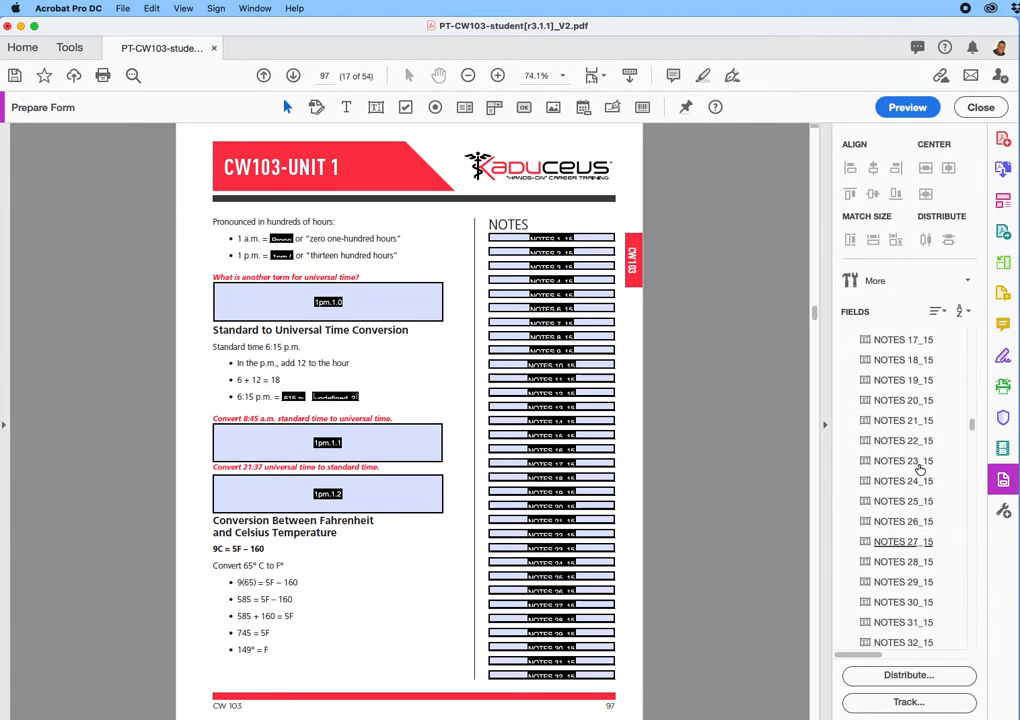
{"action": "scroll", "coordinate": [919, 468], "scroll_direction": "up", "scroll_amount": 5}
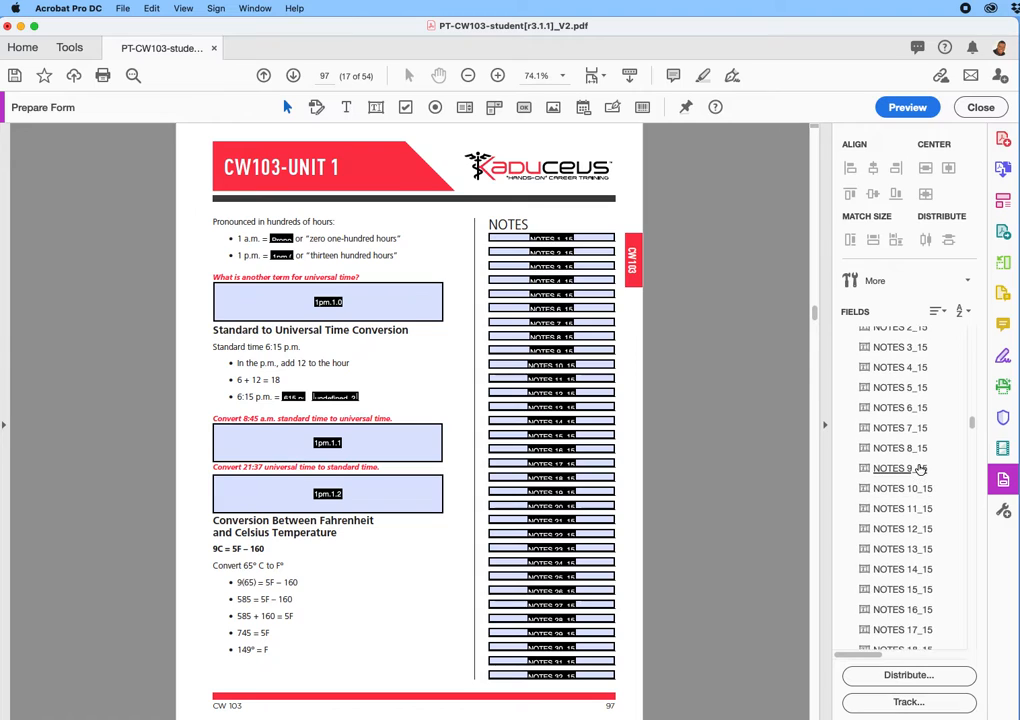
{"action": "scroll", "coordinate": [919, 468], "scroll_direction": "up", "scroll_amount": 1}
{"action": "scroll", "coordinate": [920, 468], "scroll_direction": "down", "scroll_amount": 10}
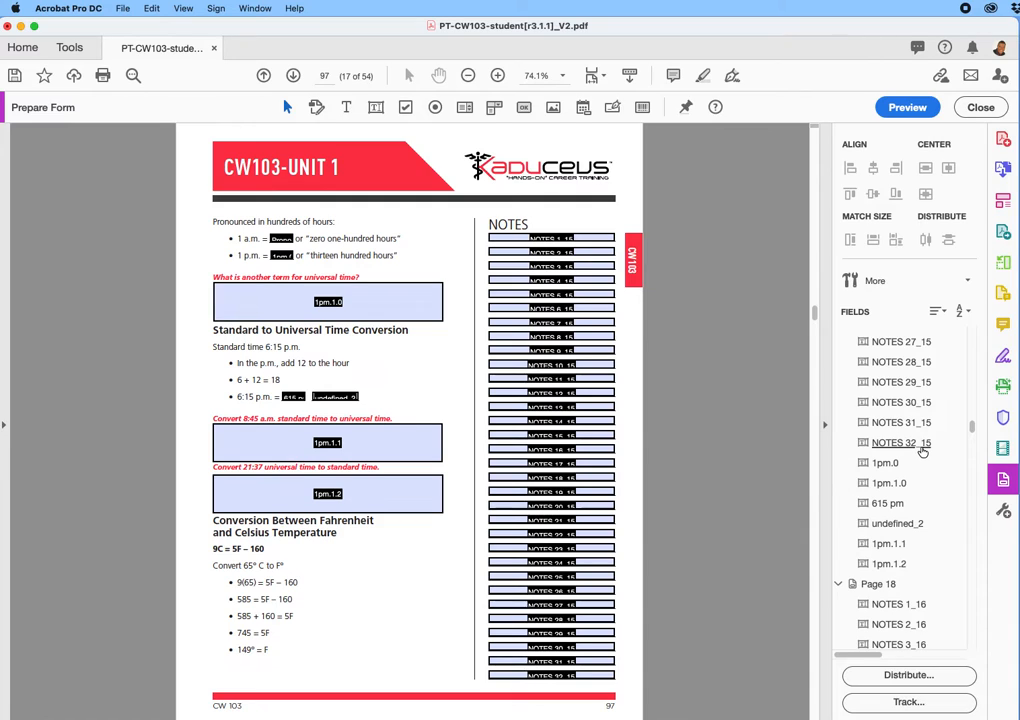
{"action": "scroll", "coordinate": [922, 452], "scroll_direction": "up", "scroll_amount": 2}
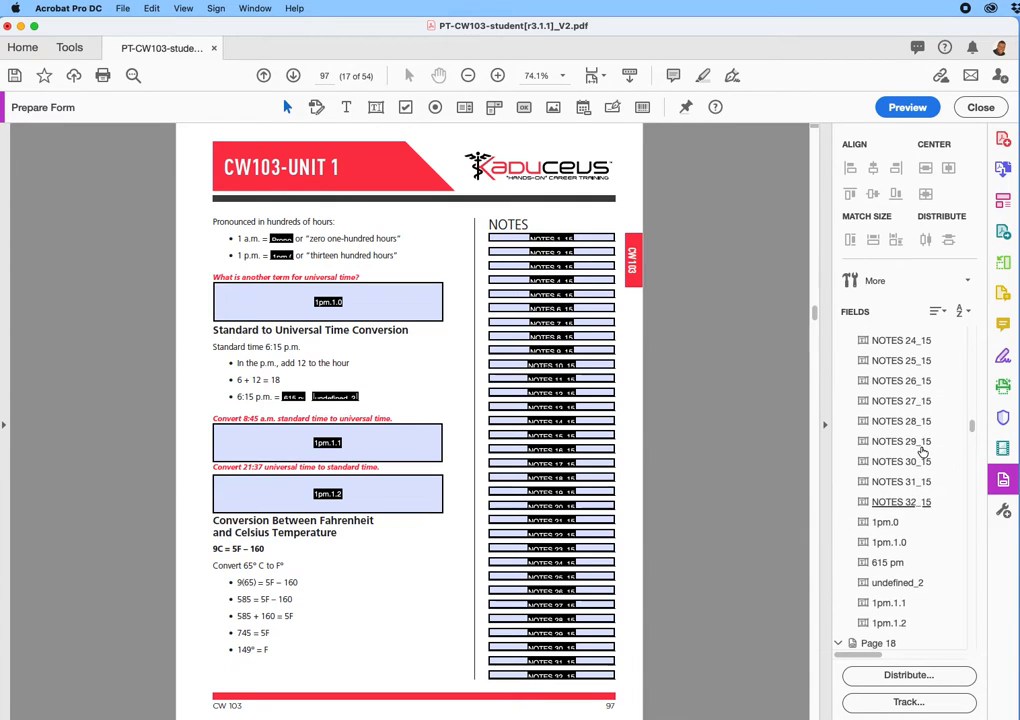
{"action": "scroll", "coordinate": [922, 452], "scroll_direction": "down", "scroll_amount": 3}
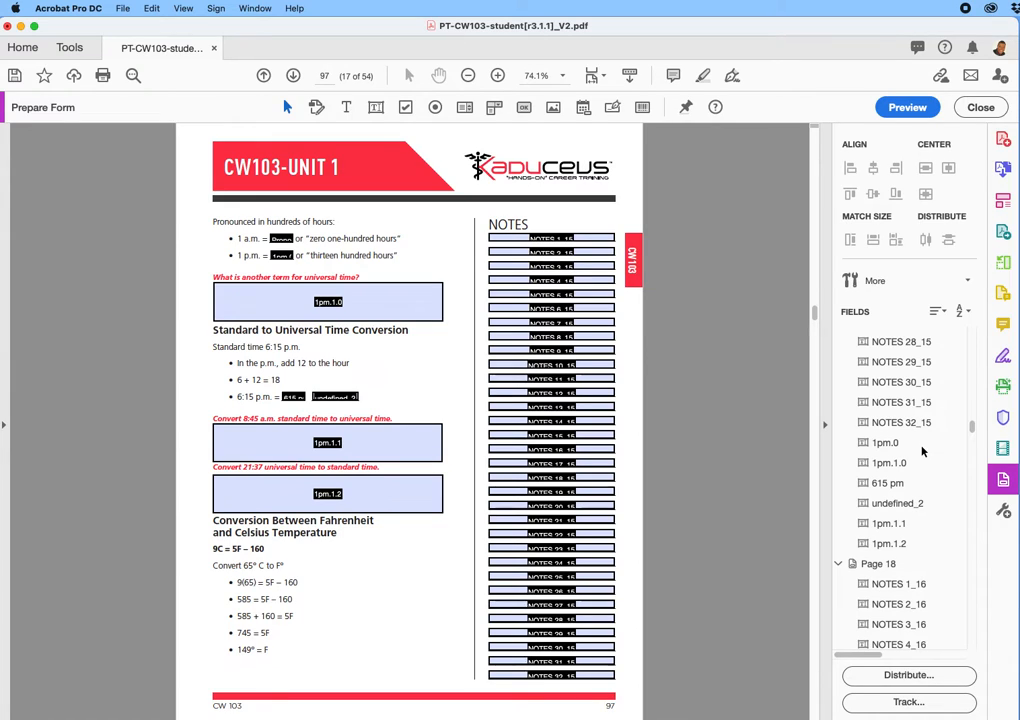
{"action": "scroll", "coordinate": [923, 452], "scroll_direction": "down", "scroll_amount": 1}
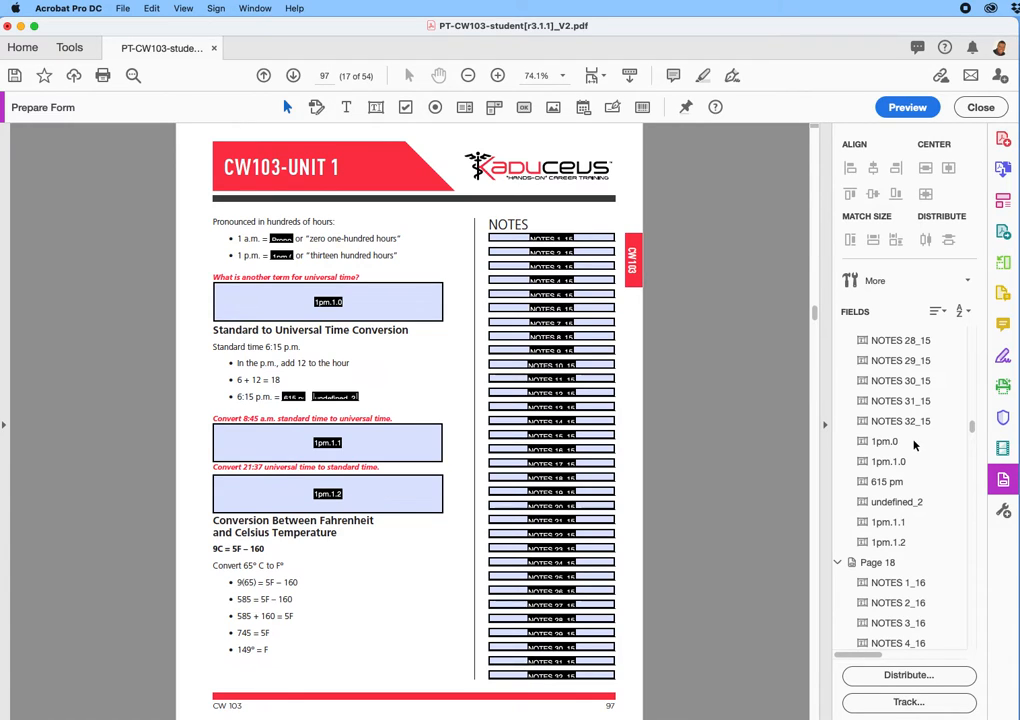
Step: Move the whole block NOTES 1_15 through NOTES 32_15 after 1pm.1.2, at the end of the Page 17 fields
{"action": "scroll", "coordinate": [918, 449], "scroll_direction": "up", "scroll_amount": 5}
{"action": "scroll", "coordinate": [913, 447], "scroll_direction": "up", "scroll_amount": 8}
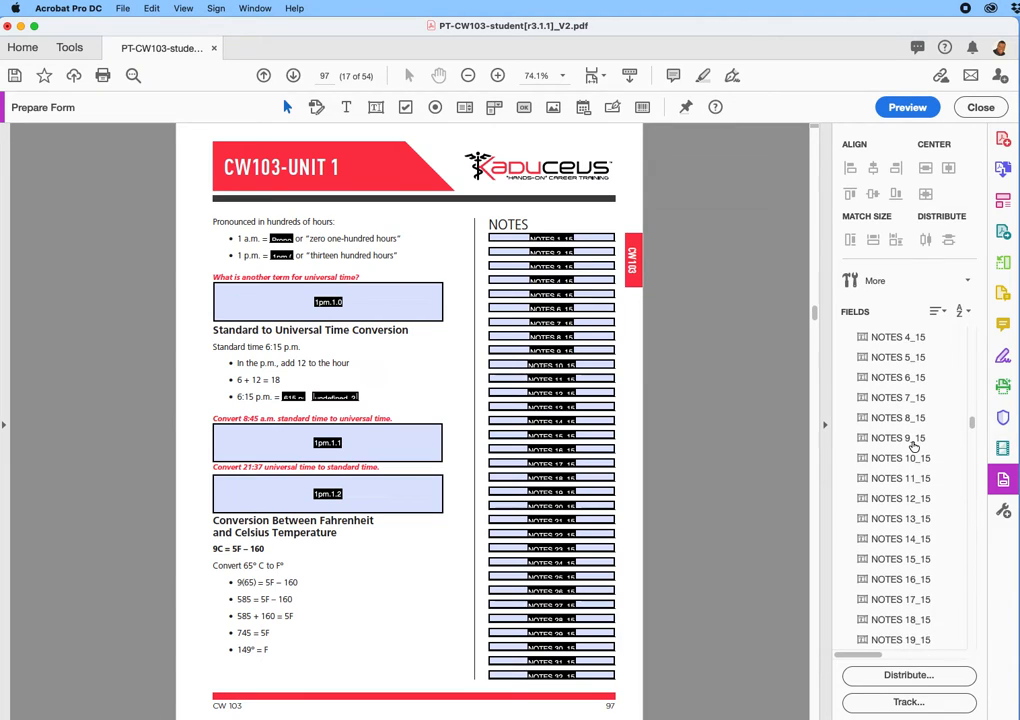
{"action": "left_click", "coordinate": [913, 447]}
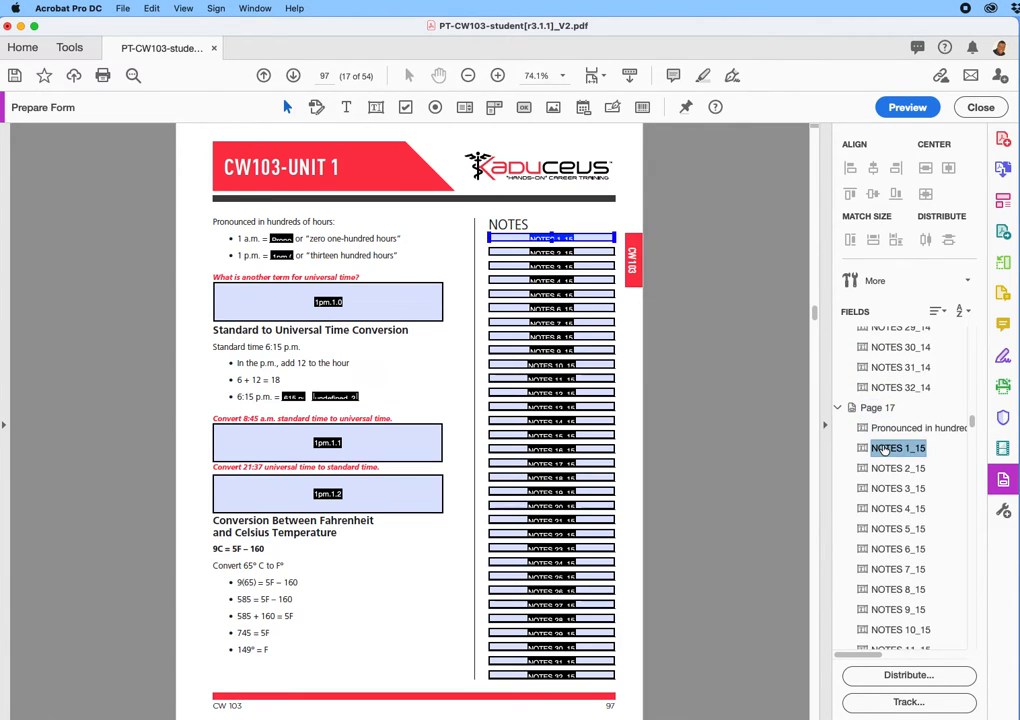
{"action": "scroll", "coordinate": [926, 482], "scroll_direction": "down", "scroll_amount": 10}
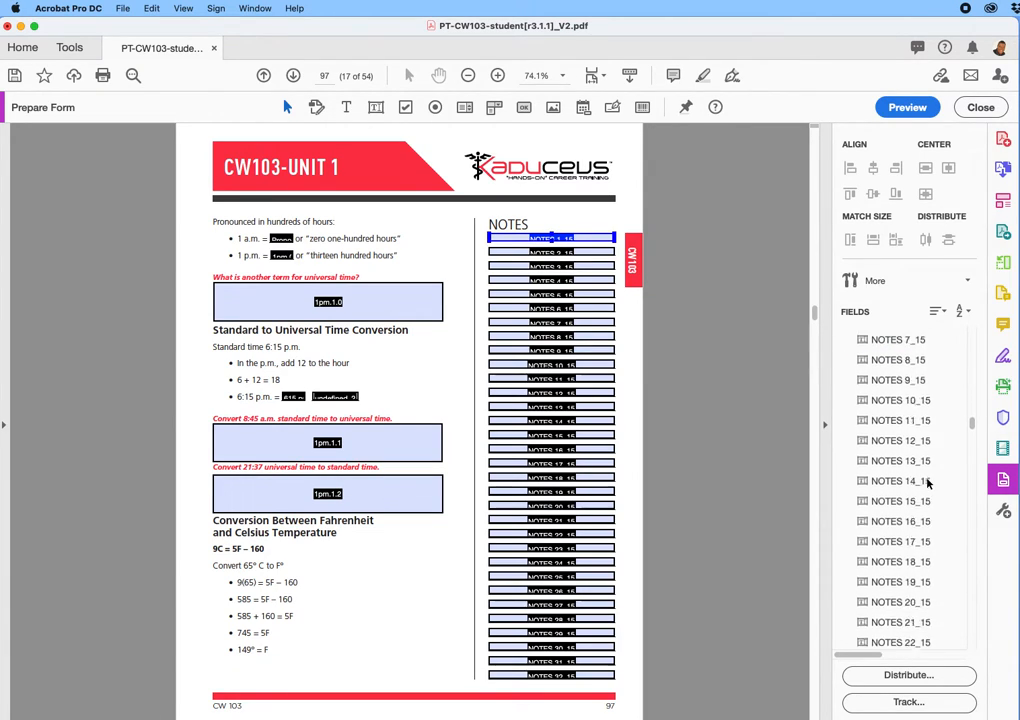
{"action": "scroll", "coordinate": [926, 482], "scroll_direction": "down", "scroll_amount": 3}
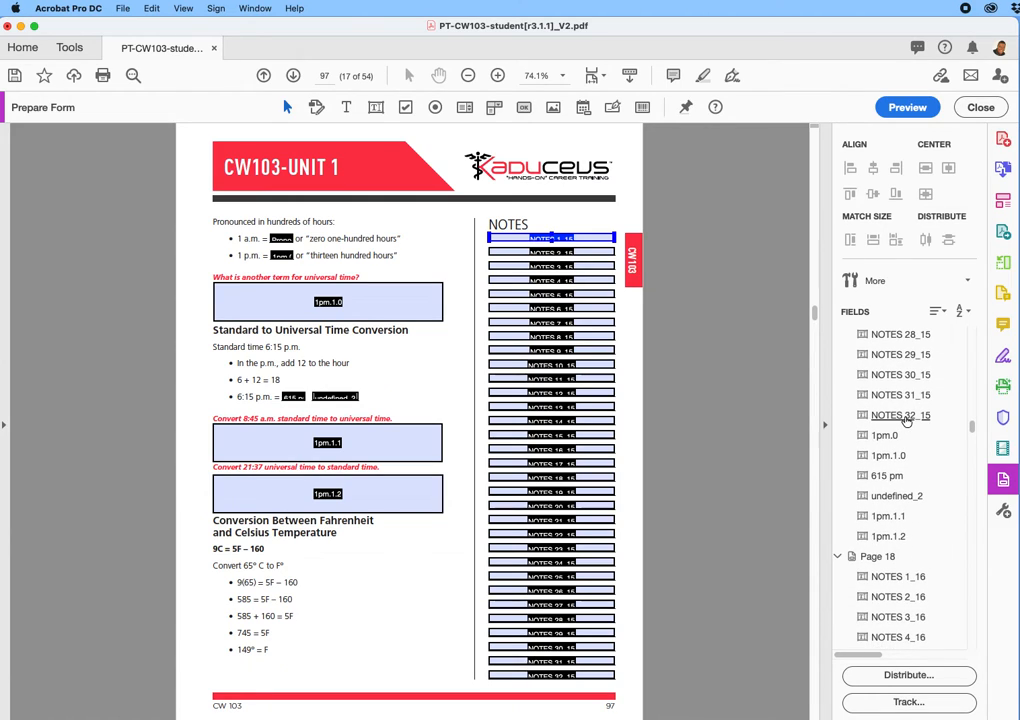
{"action": "left_click", "coordinate": [935, 418], "text": "shift"}
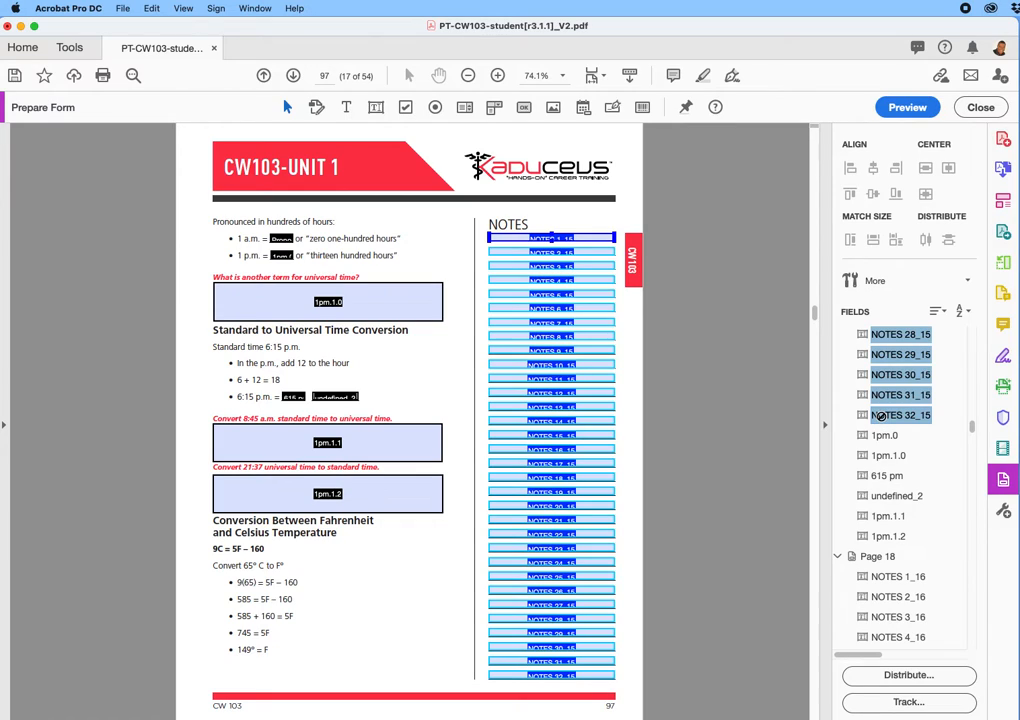
{"action": "left_click_drag", "start_coordinate": [880, 425], "coordinate": [870, 547]}
{"action": "left_click_drag", "start_coordinate": [870, 549], "coordinate": [870, 549]}
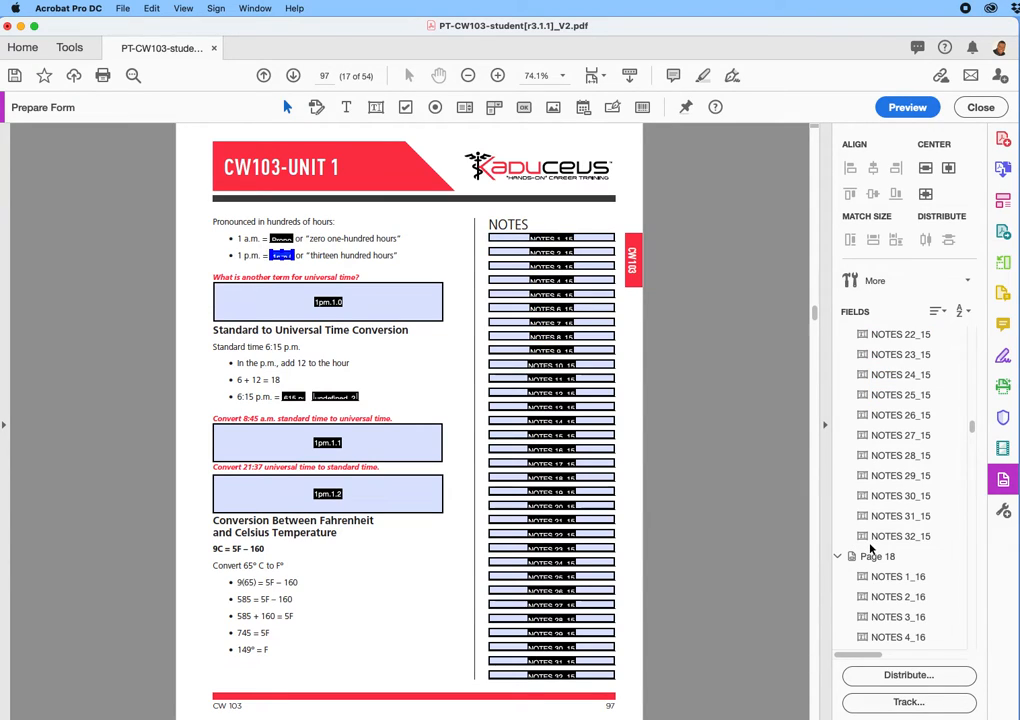
Step: Check the Page 17 order from the 1 a.m. blank's entry through the answer fields to the first NOTES fields
{"action": "scroll", "coordinate": [878, 476], "scroll_direction": "up", "scroll_amount": 5}
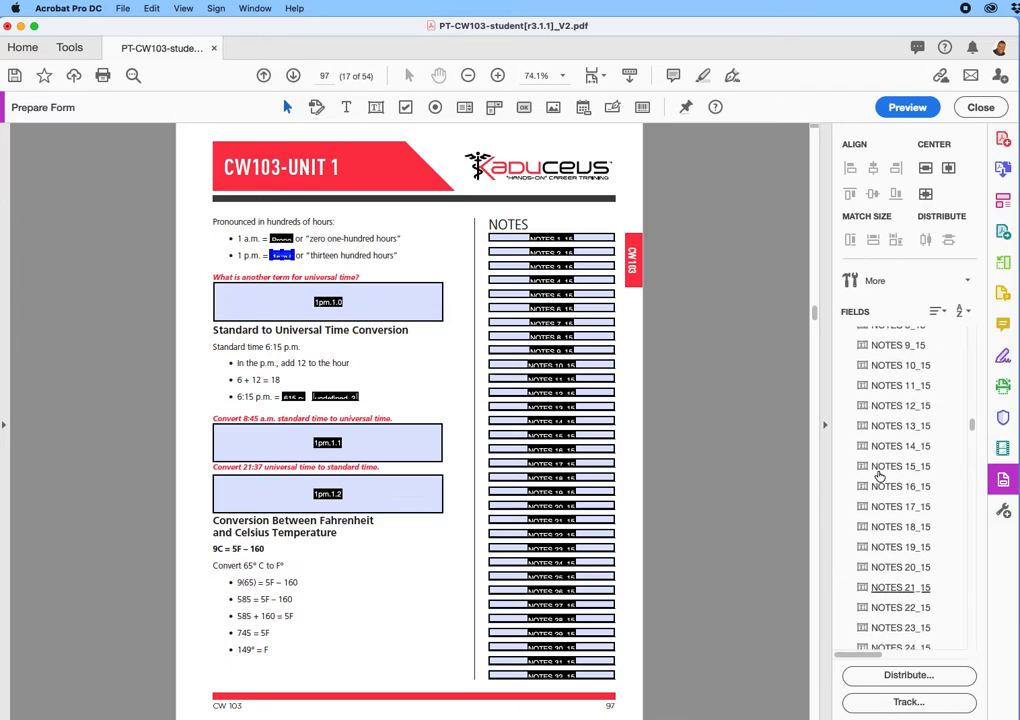
{"action": "scroll", "coordinate": [878, 476], "scroll_direction": "up", "scroll_amount": 10}
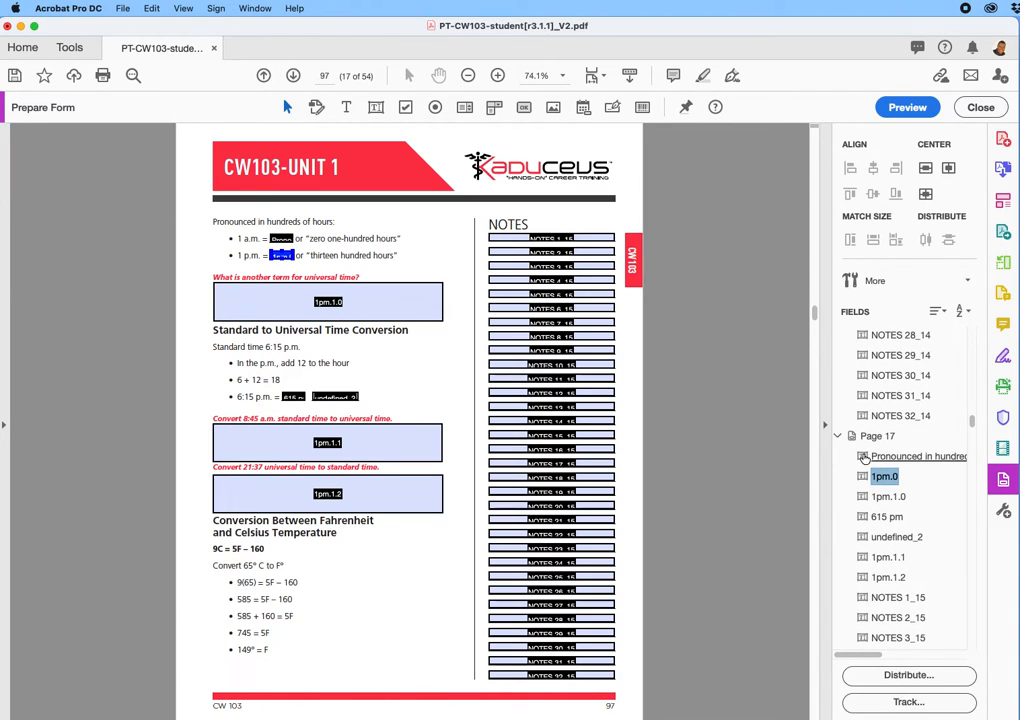
{"action": "left_click", "coordinate": [867, 457]}
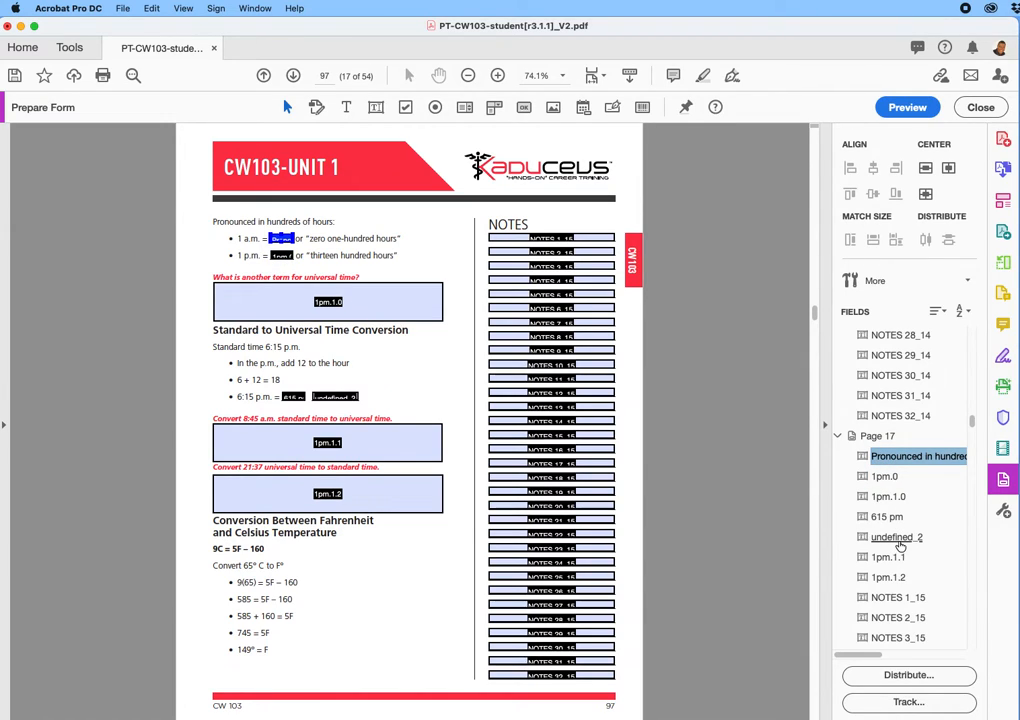
{"action": "scroll", "coordinate": [899, 545], "scroll_direction": "down", "scroll_amount": 3}
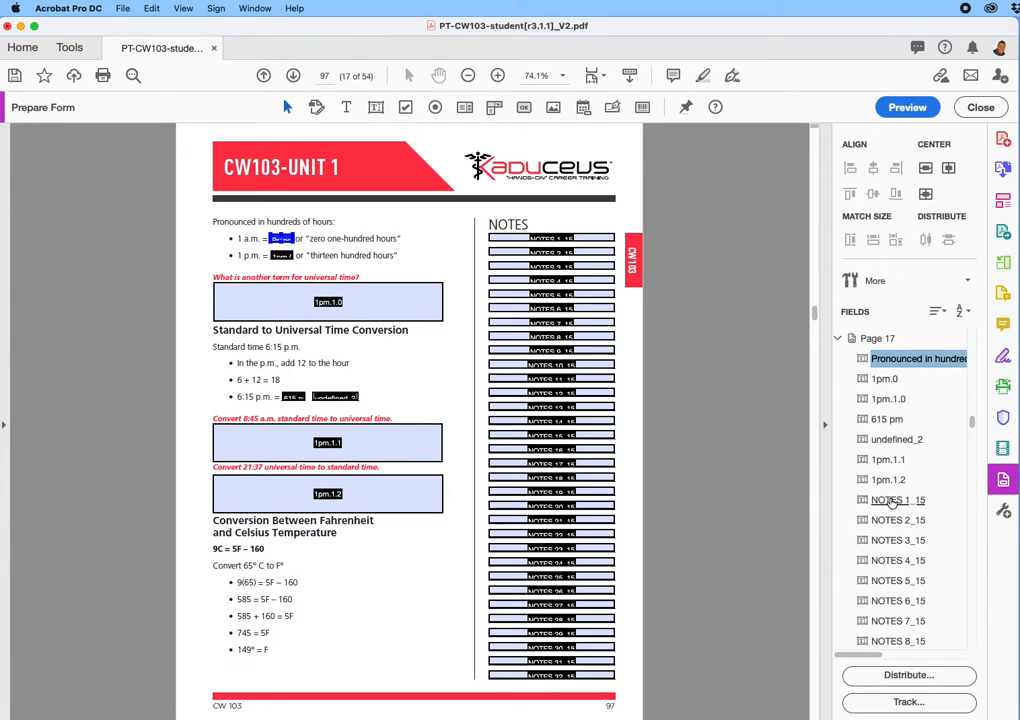
Step: Preview the form and tab from page 96's last NOTES line through page 97's answer fields to its first NOTES line
{"action": "left_click", "coordinate": [915, 112]}
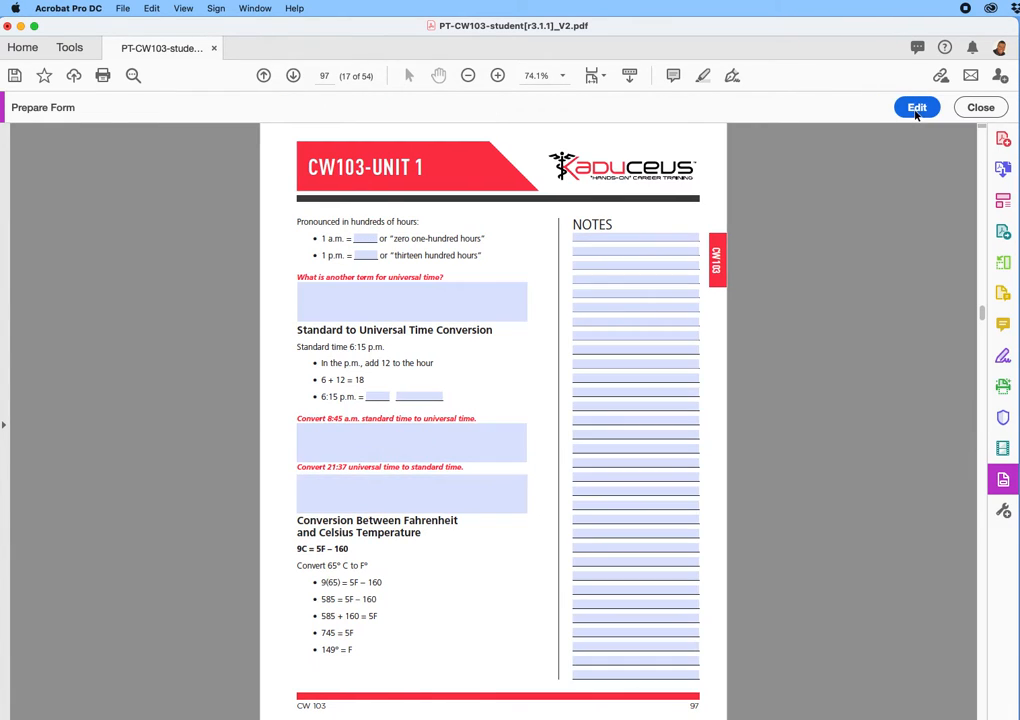
{"action": "scroll", "coordinate": [815, 216], "scroll_direction": "up", "scroll_amount": 3}
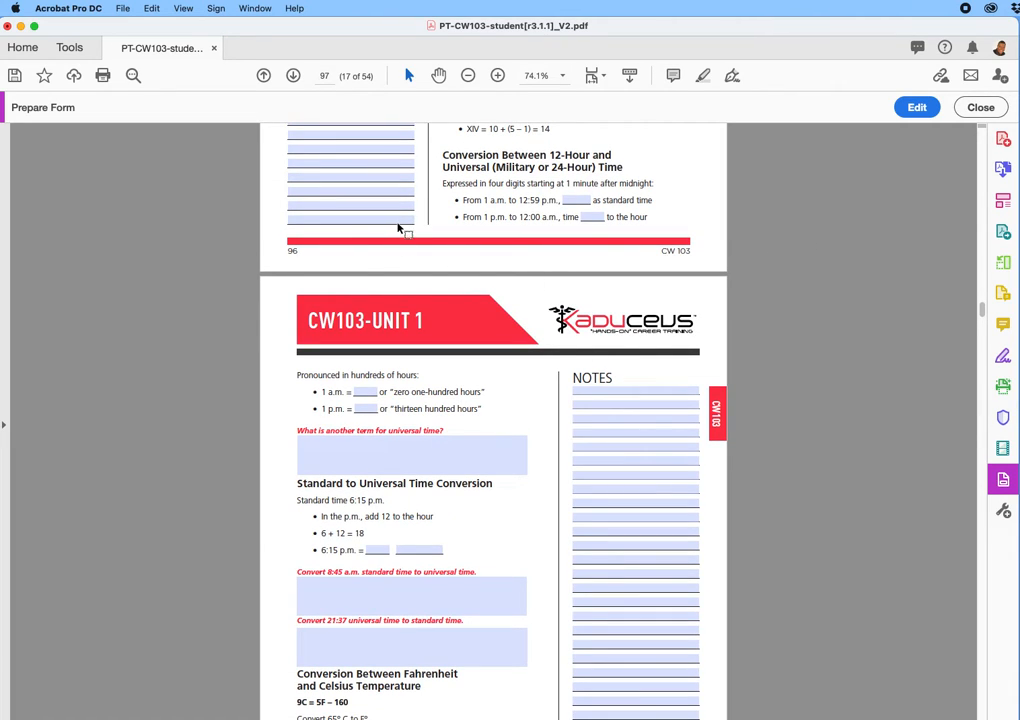
{"action": "left_click", "coordinate": [399, 220]}
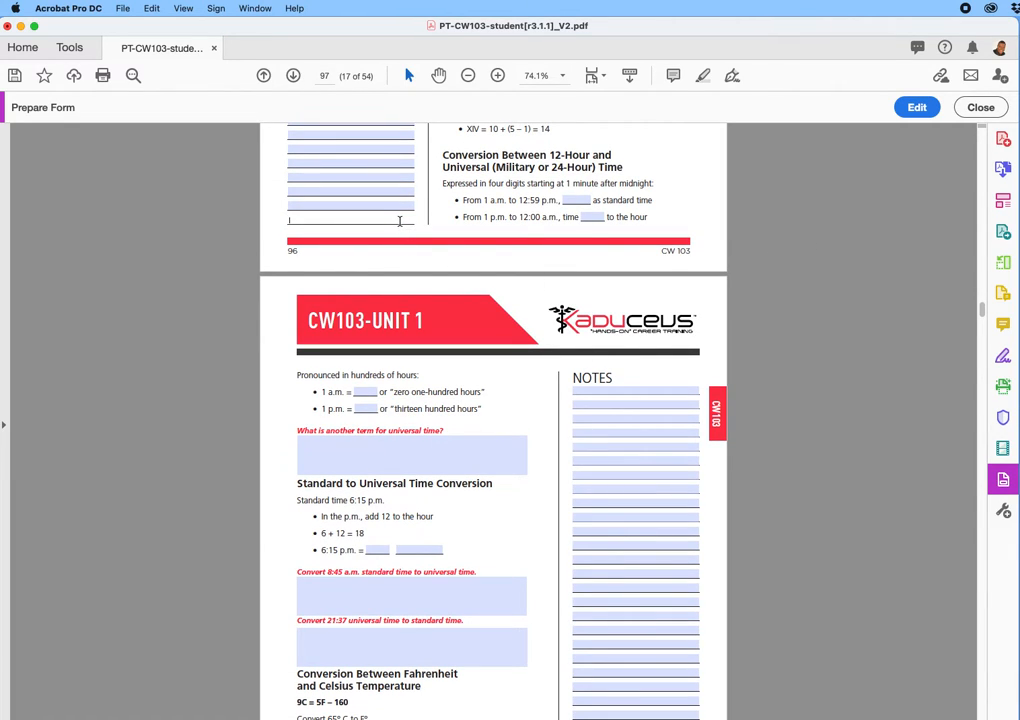
{"action": "key", "text": "Tab"}
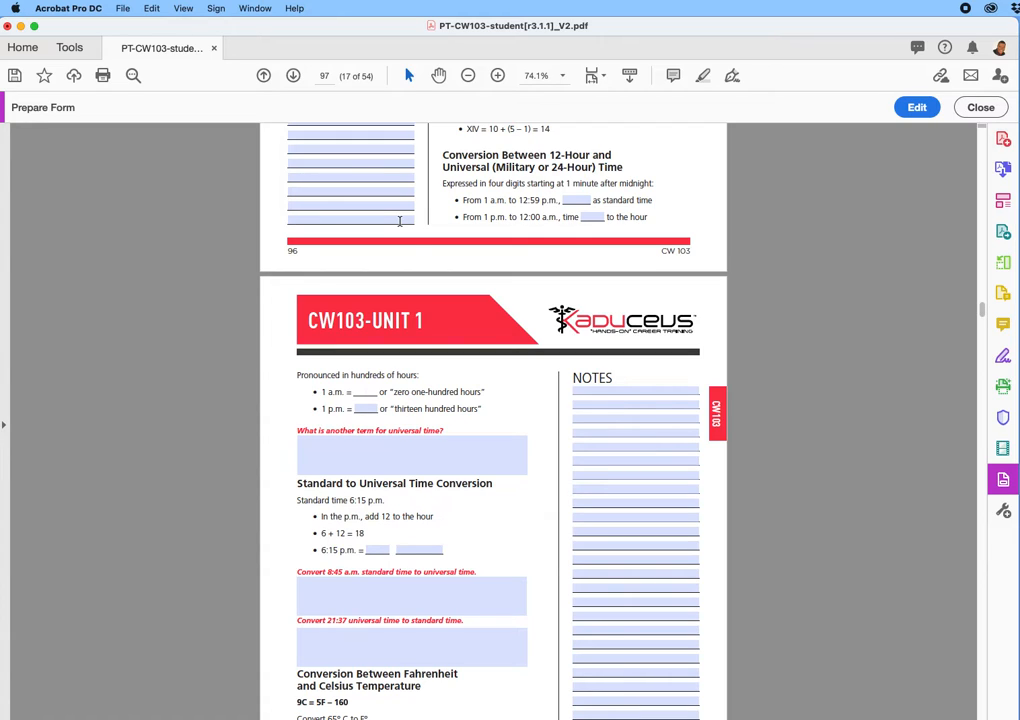
{"action": "key", "text": "Tab"}
{"action": "key", "text": "Tab"}
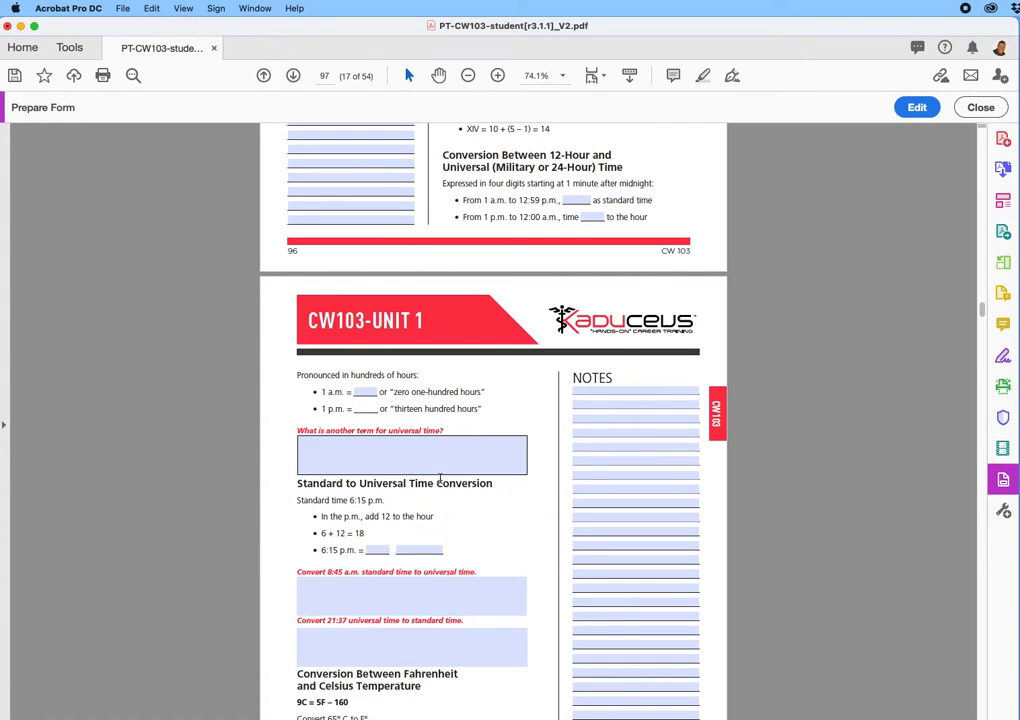
{"action": "key", "text": "Tab"}
{"action": "key", "text": "Tab"}
{"action": "key", "text": "Tab"}
{"action": "key", "text": "Tab"}
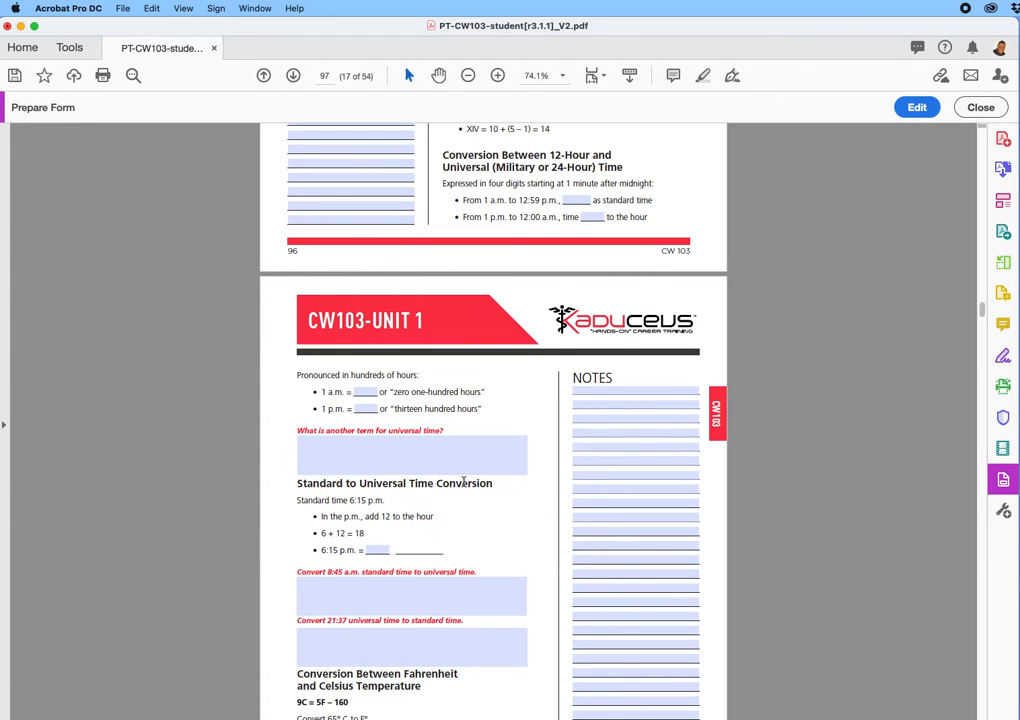
{"action": "key", "text": "Tab"}
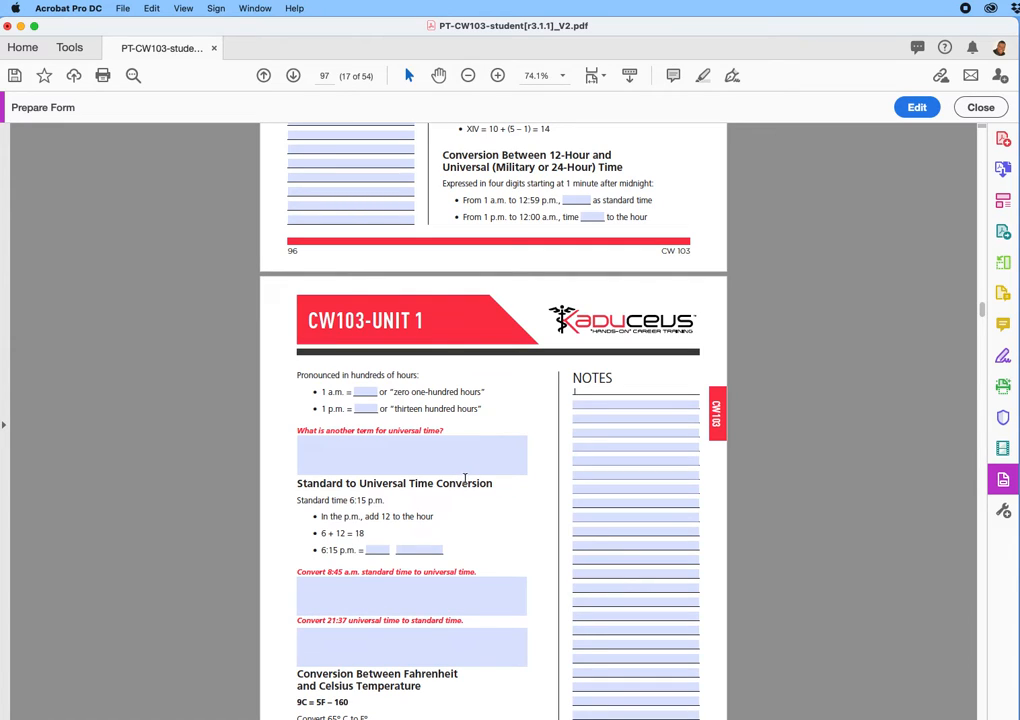
Step: Tab down through the first six NOTES lines on page 97 to test their order
{"action": "key", "text": "Tab"}
{"action": "key", "text": "Tab"}
{"action": "key", "text": "Tab"}
{"action": "key", "text": "Tab"}
{"action": "key", "text": "Tab"}
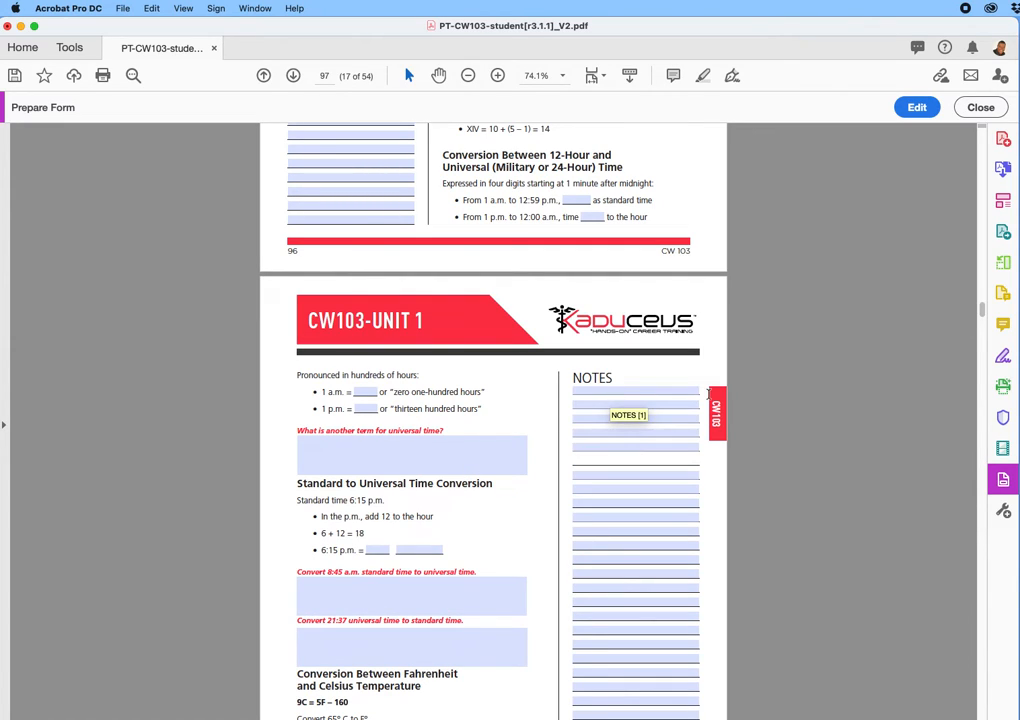
Step: Test the tab transition from page 97's last NOTES line to the first field on page 98
{"action": "scroll", "coordinate": [791, 402], "scroll_direction": "down", "scroll_amount": 10}
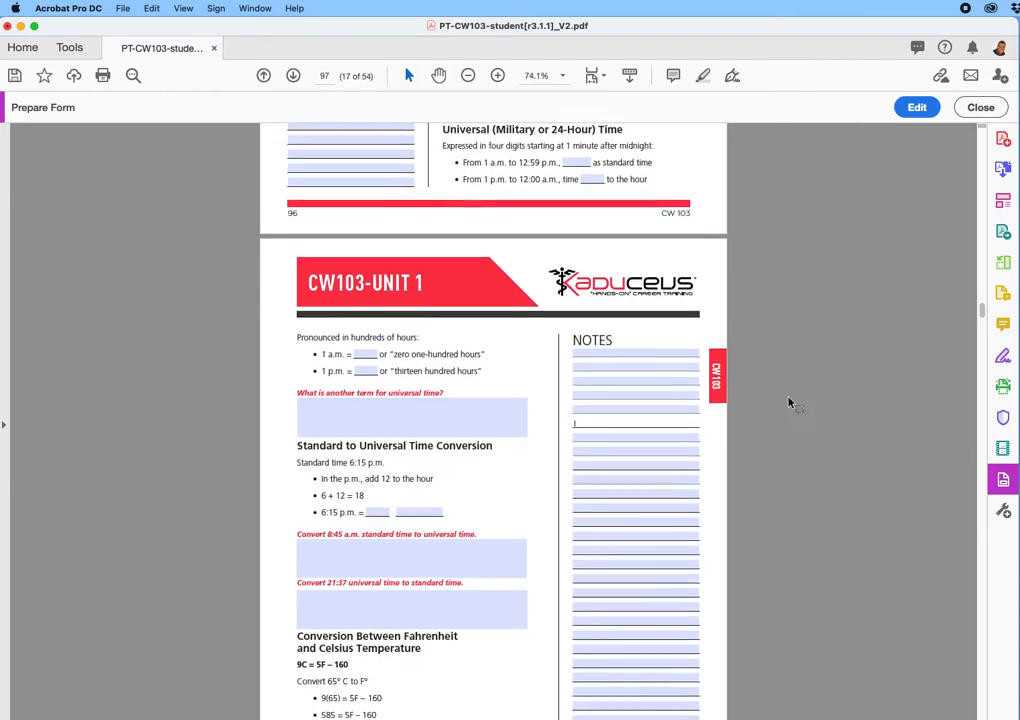
{"action": "scroll", "coordinate": [789, 396], "scroll_direction": "down", "scroll_amount": 1}
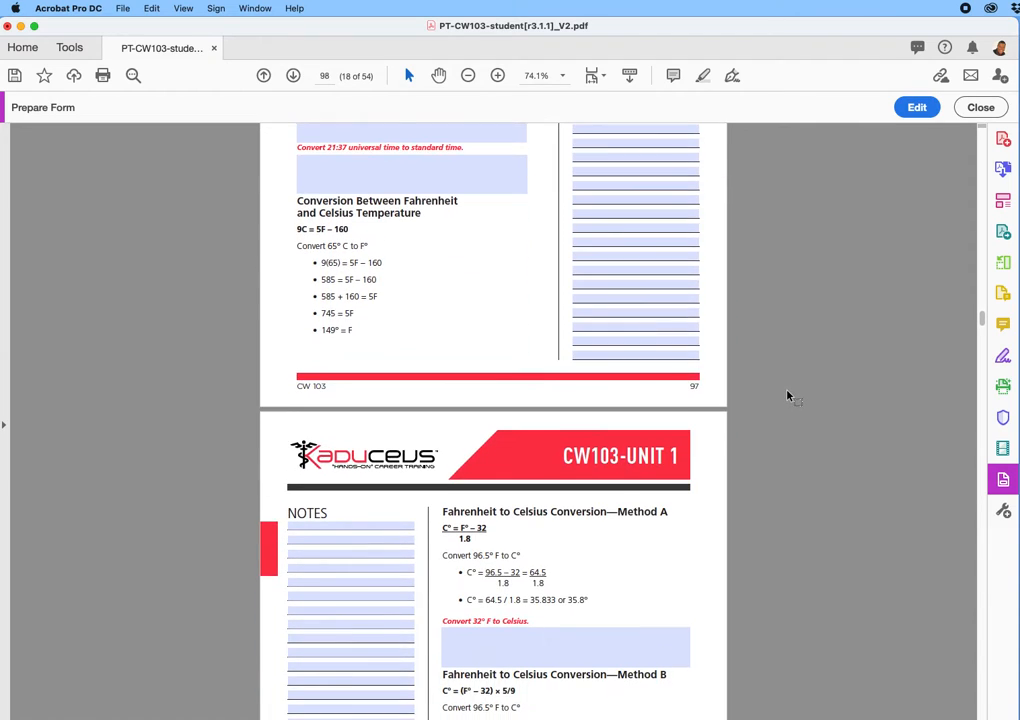
{"action": "left_click", "coordinate": [605, 326]}
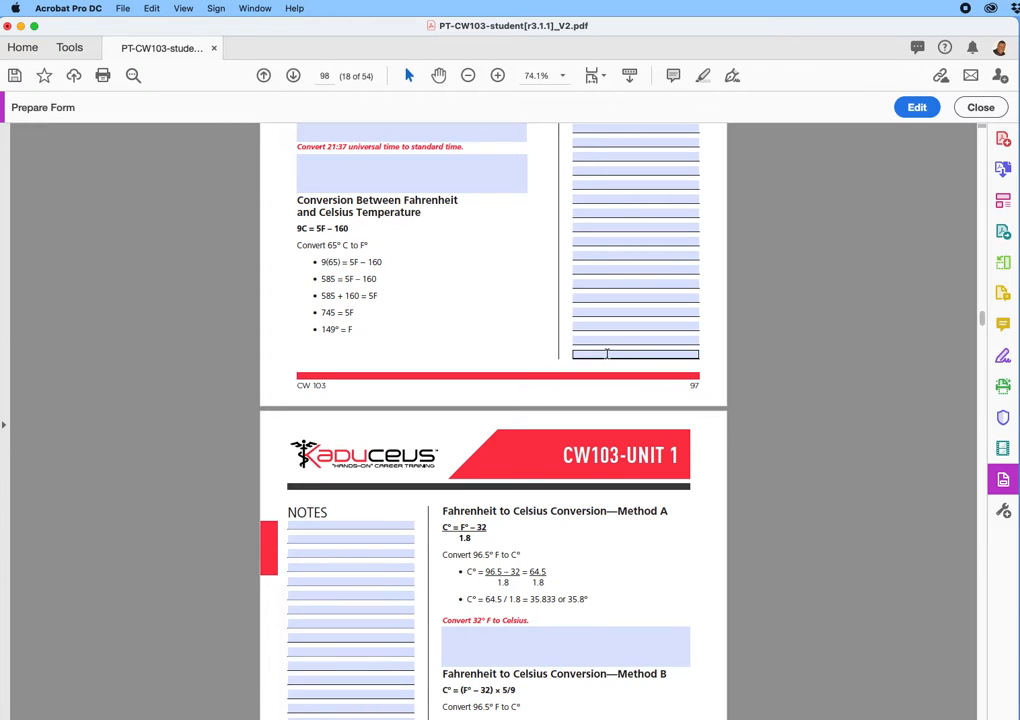
{"action": "left_click", "coordinate": [612, 352]}
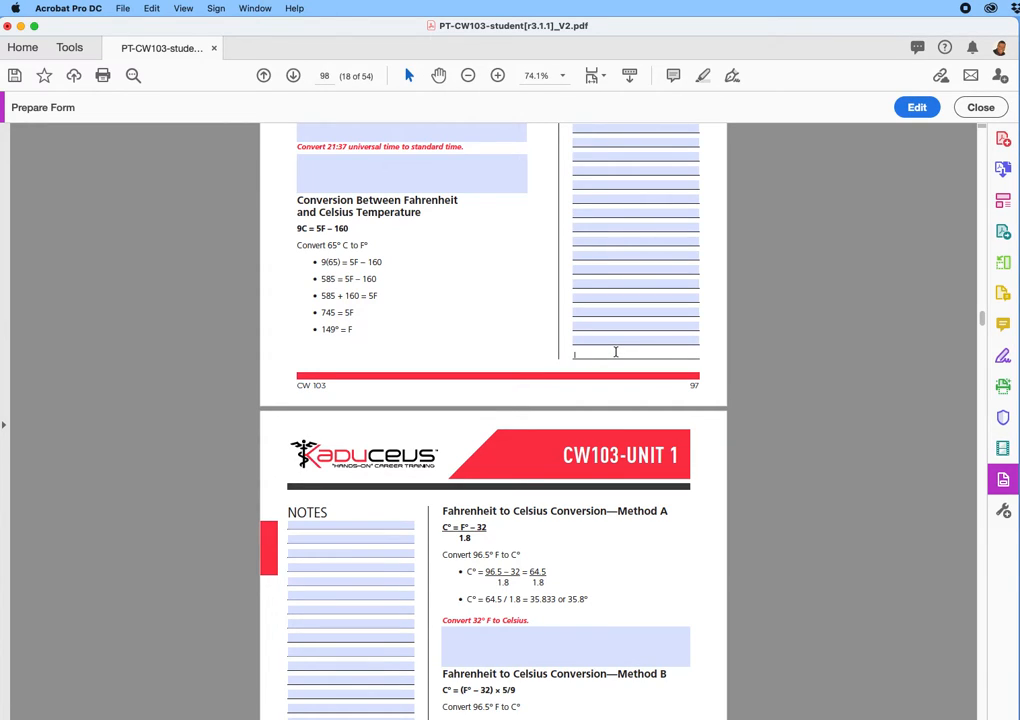
{"action": "key", "text": "Tab"}
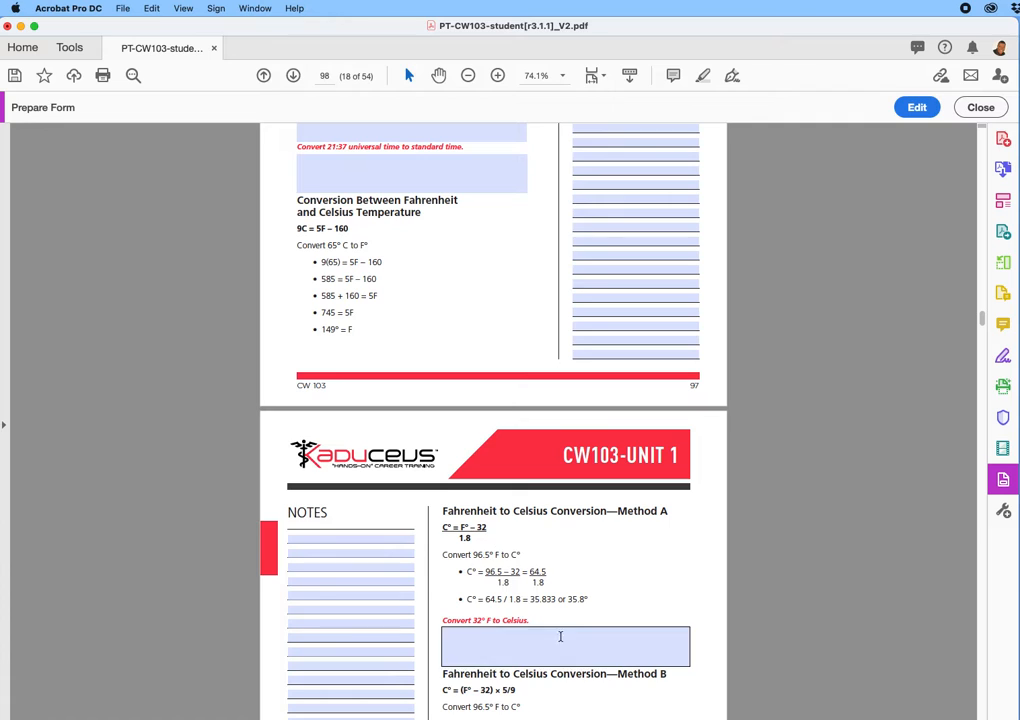
{"action": "key", "text": "ctrl+Up"}
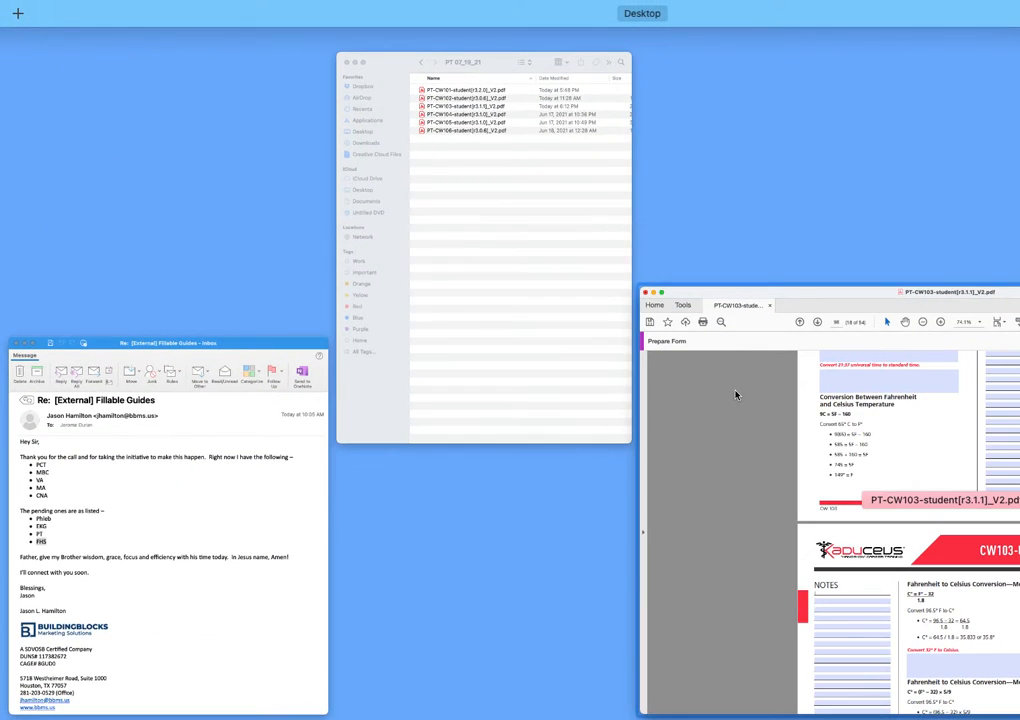
{"action": "left_click", "coordinate": [735, 392]}
{"action": "left_click", "coordinate": [401, 539]}
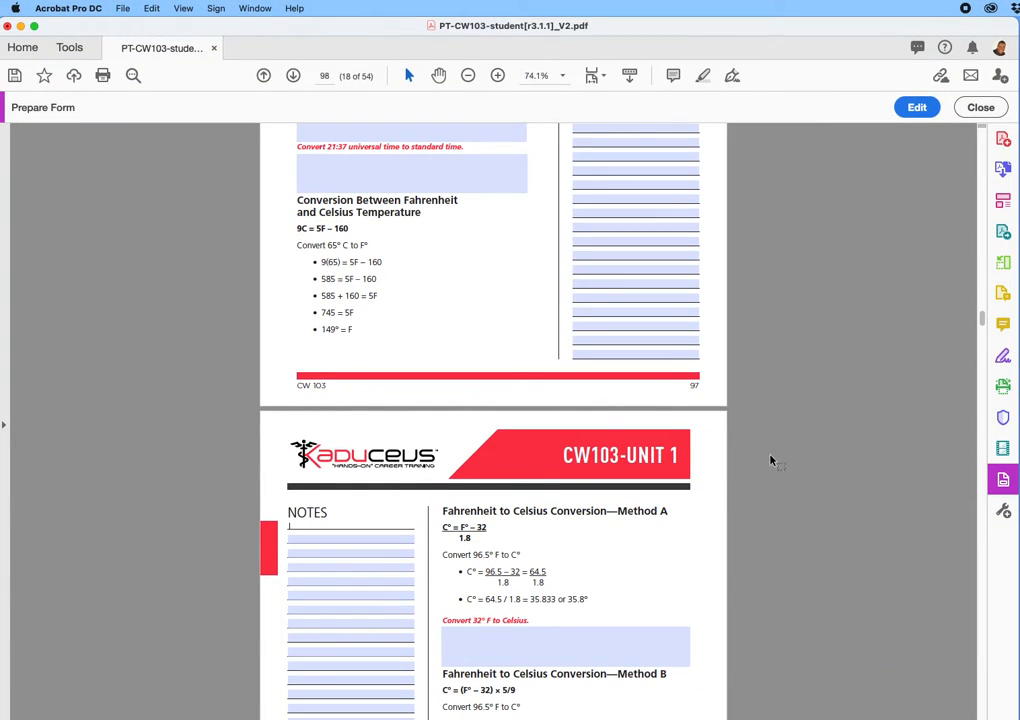
Step: Return to form editing and locate the Page 18 field list, starting from page 98's first NOTES field, NOTES 1_16
{"action": "left_click", "coordinate": [916, 107]}
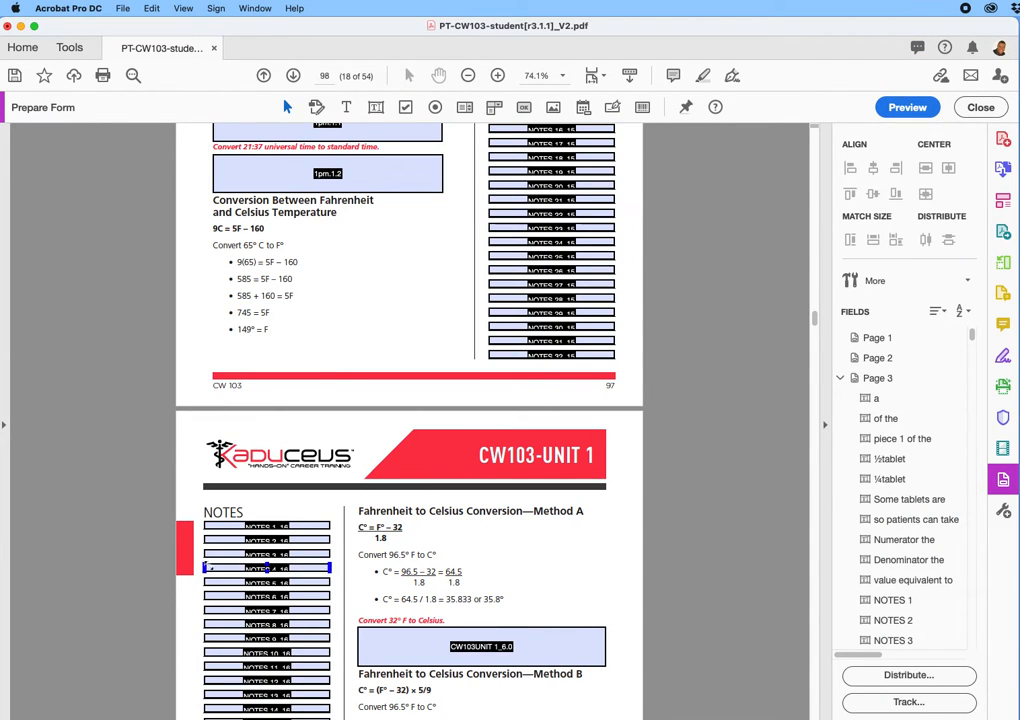
{"action": "left_click", "coordinate": [255, 527]}
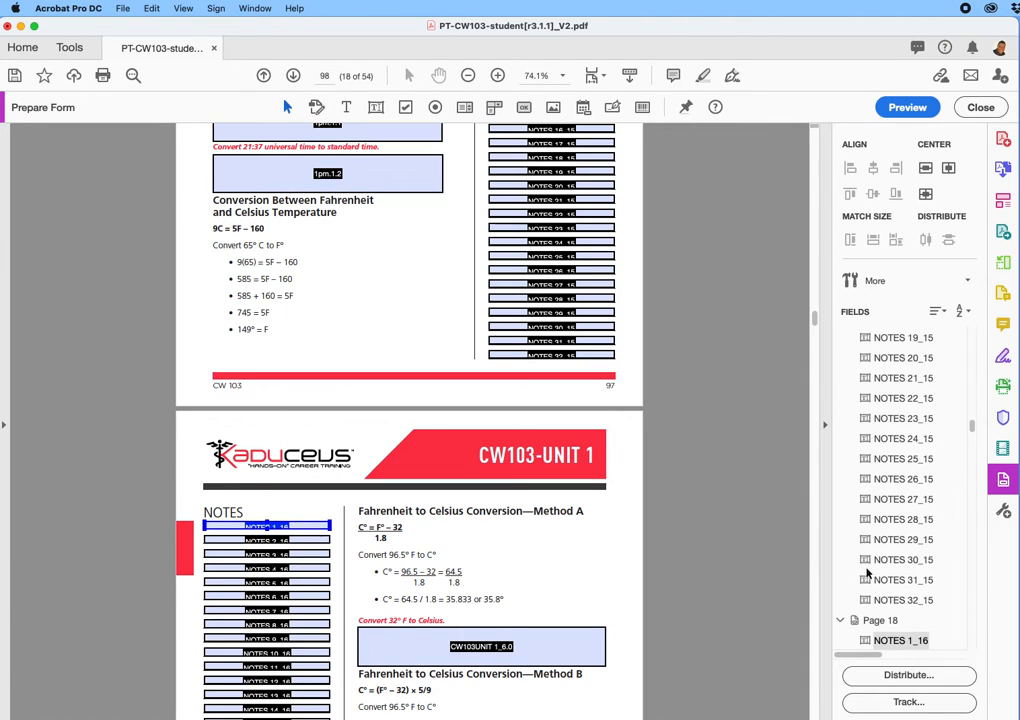
{"action": "scroll", "coordinate": [880, 567], "scroll_direction": "down", "scroll_amount": 3}
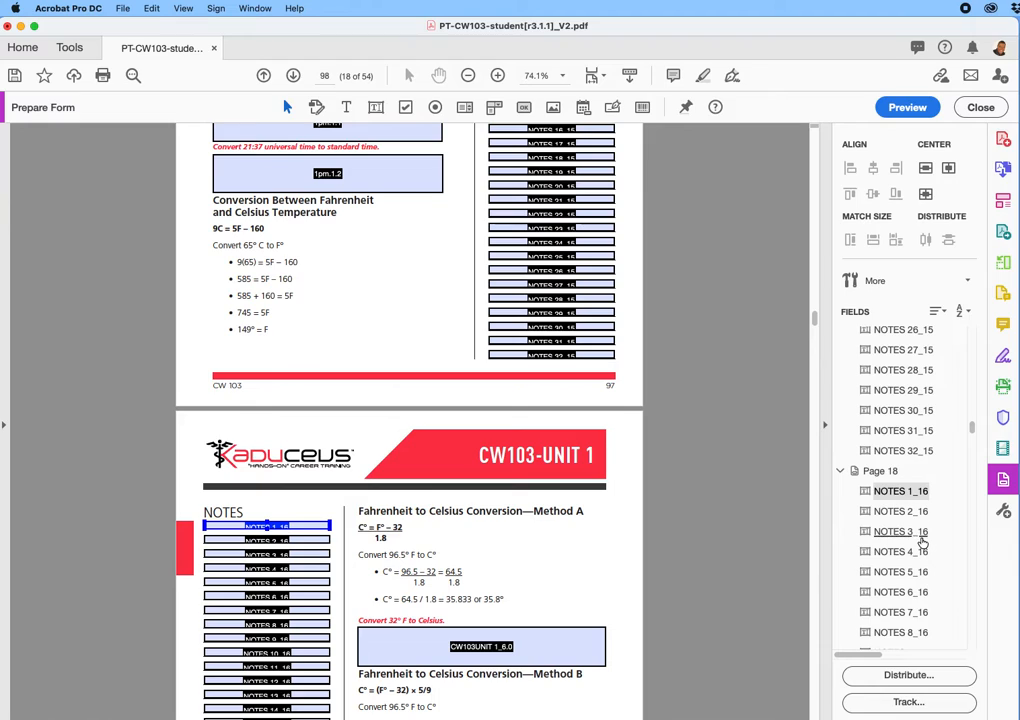
{"action": "scroll", "coordinate": [915, 530], "scroll_direction": "down", "scroll_amount": 2}
{"action": "scroll", "coordinate": [915, 510], "scroll_direction": "down", "scroll_amount": 1}
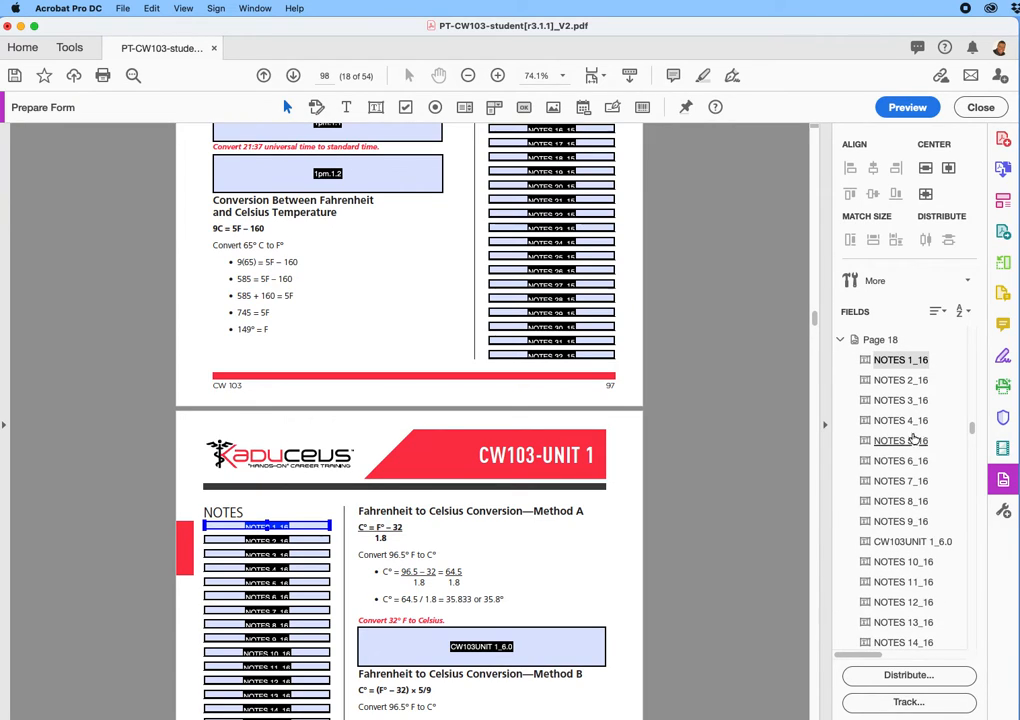
Step: Move NOTES 10_16 through NOTES 21_16 together directly after NOTES 9_16, ahead of CW103UNIT 1_6.0
{"action": "left_click", "coordinate": [895, 563]}
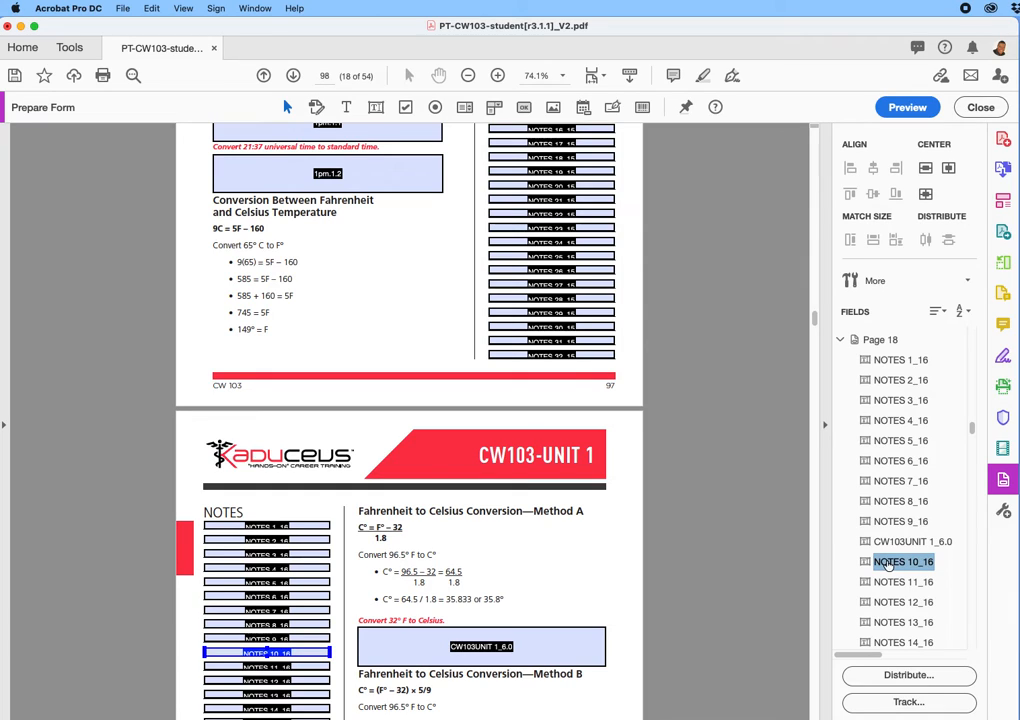
{"action": "mouse_move", "coordinate": [888, 566]}
{"action": "left_mouse_down"}
{"action": "mouse_move", "coordinate": [890, 531]}
{"action": "mouse_move", "coordinate": [890, 581]}
{"action": "mouse_move", "coordinate": [896, 565]}
{"action": "left_mouse_up"}
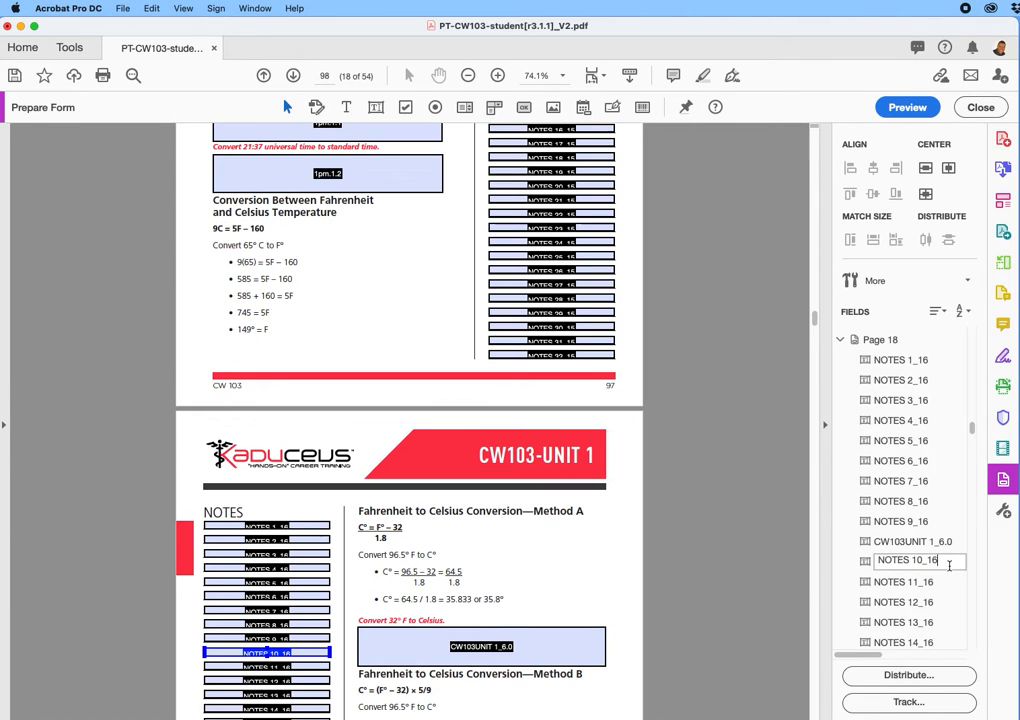
{"action": "key", "text": "Return"}
{"action": "scroll", "coordinate": [948, 594], "scroll_direction": "down", "scroll_amount": 5}
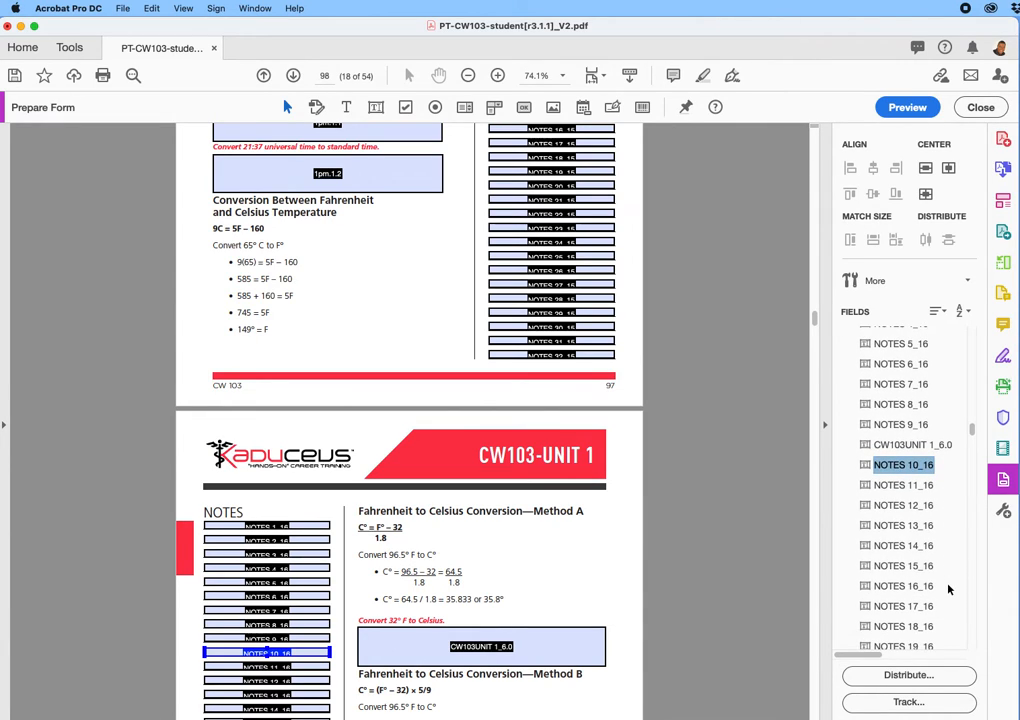
{"action": "scroll", "coordinate": [945, 592], "scroll_direction": "down", "scroll_amount": 8}
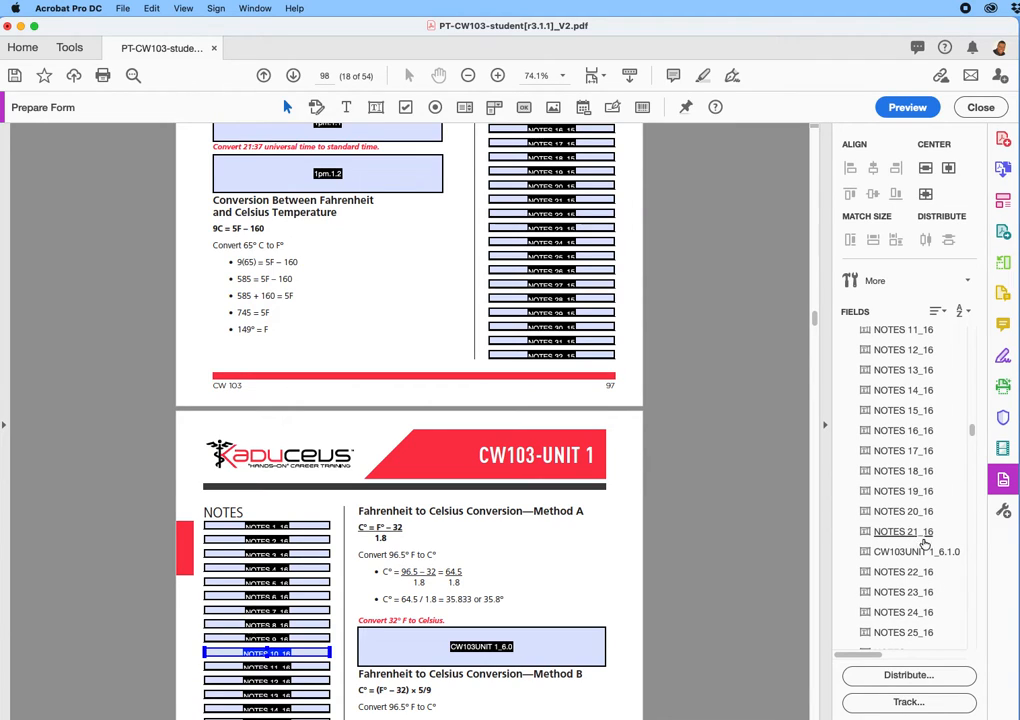
{"action": "left_click", "coordinate": [925, 541], "text": "shift"}
{"action": "scroll", "coordinate": [940, 537], "scroll_direction": "up", "scroll_amount": 2}
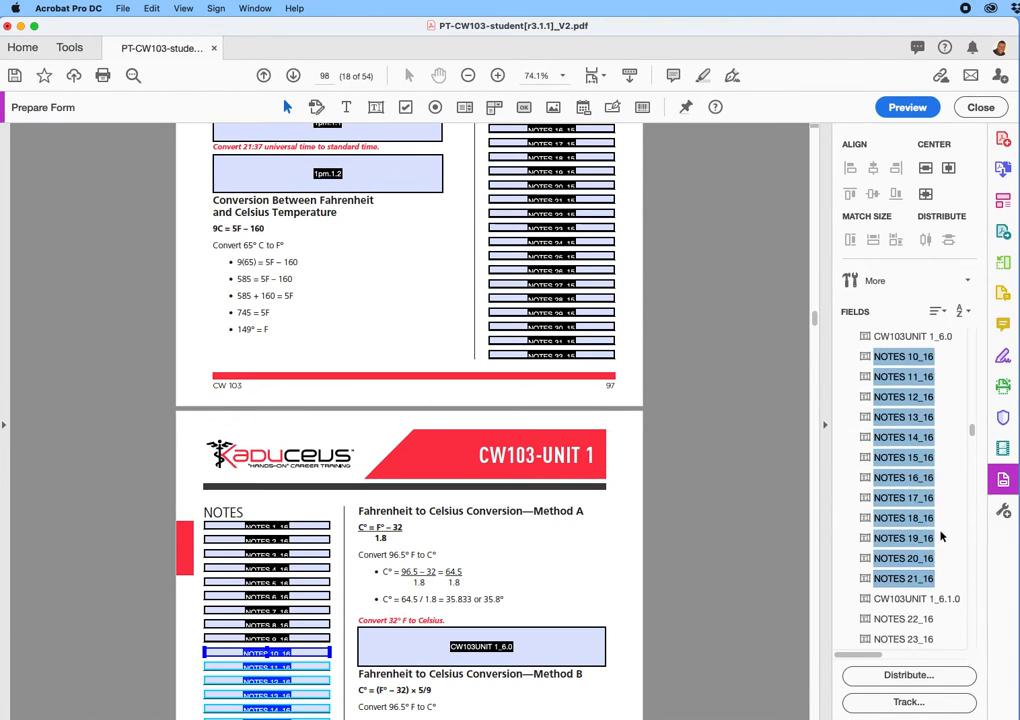
{"action": "scroll", "coordinate": [940, 537], "scroll_direction": "up", "scroll_amount": 3}
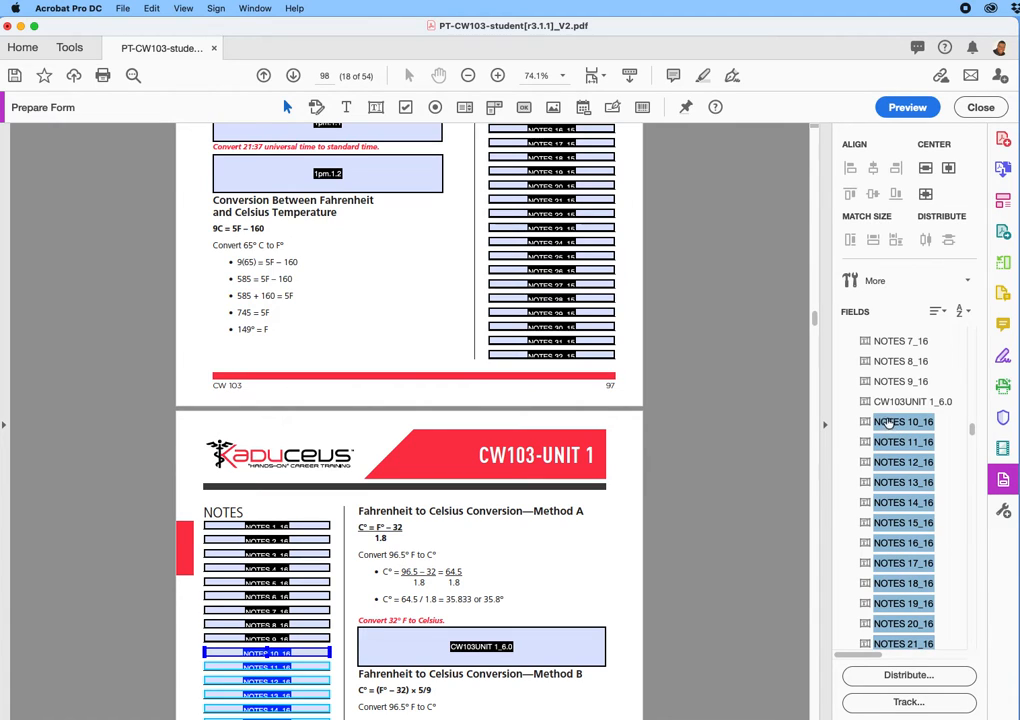
{"action": "left_click", "coordinate": [889, 399]}
Step: Move NOTES 22_16 through NOTES 32_16 together directly after NOTES 21_16, ahead of CW103UNIT 1_6.0
{"action": "scroll", "coordinate": [960, 535], "scroll_direction": "down", "scroll_amount": 8}
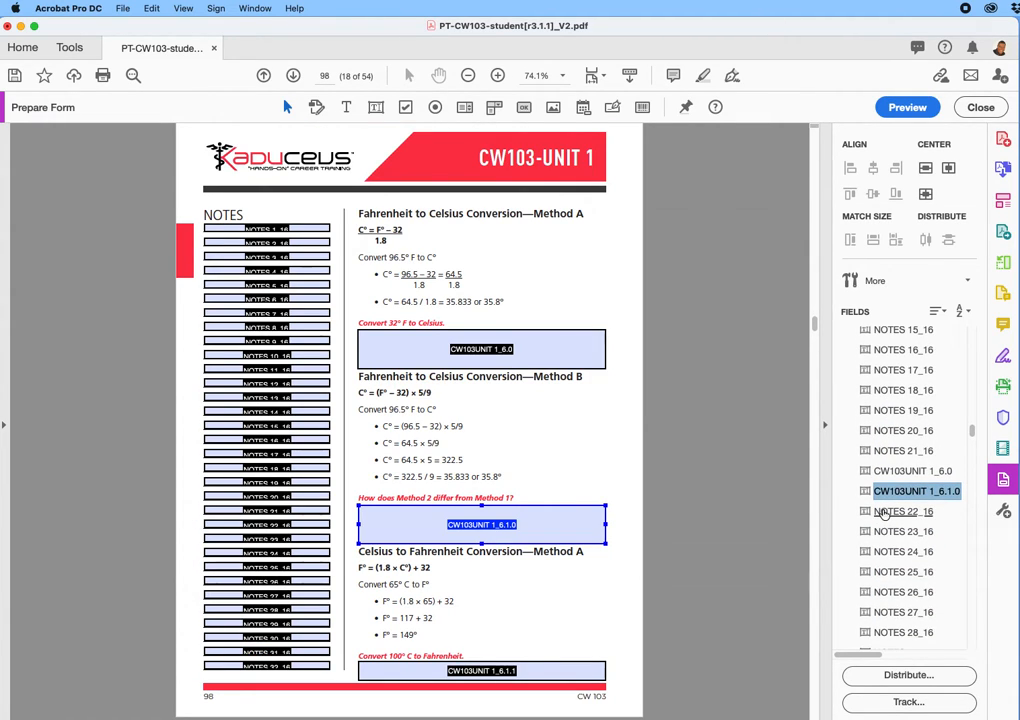
{"action": "left_click", "coordinate": [884, 512]}
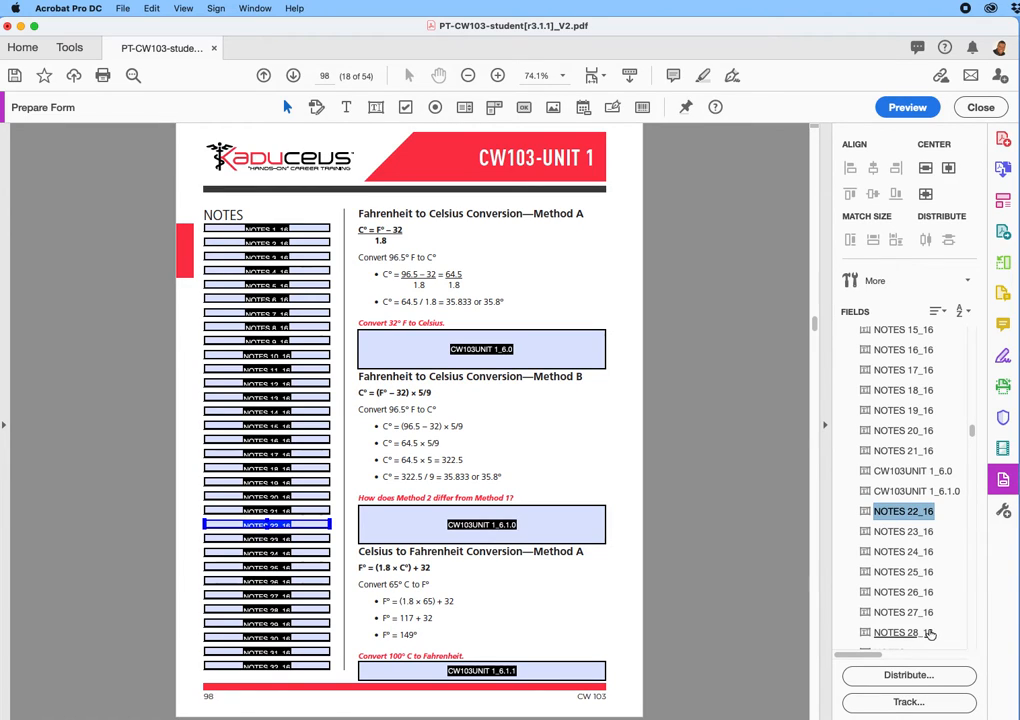
{"action": "scroll", "coordinate": [933, 629], "scroll_direction": "down", "scroll_amount": 4}
{"action": "scroll", "coordinate": [933, 630], "scroll_direction": "down", "scroll_amount": 1}
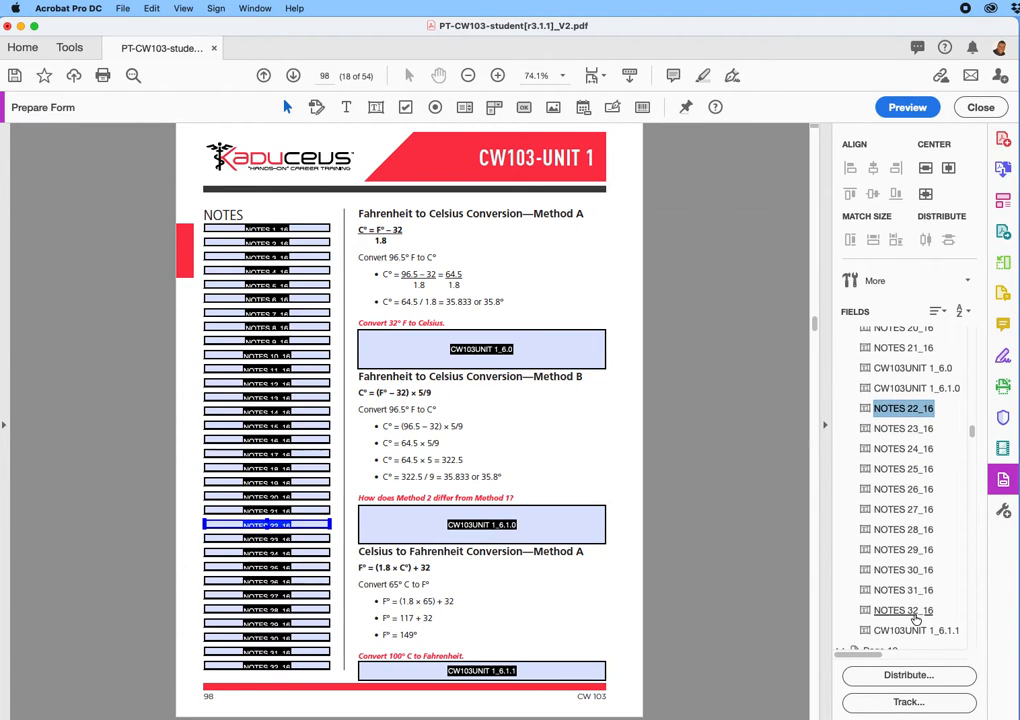
{"action": "left_click", "coordinate": [940, 611], "text": "shift"}
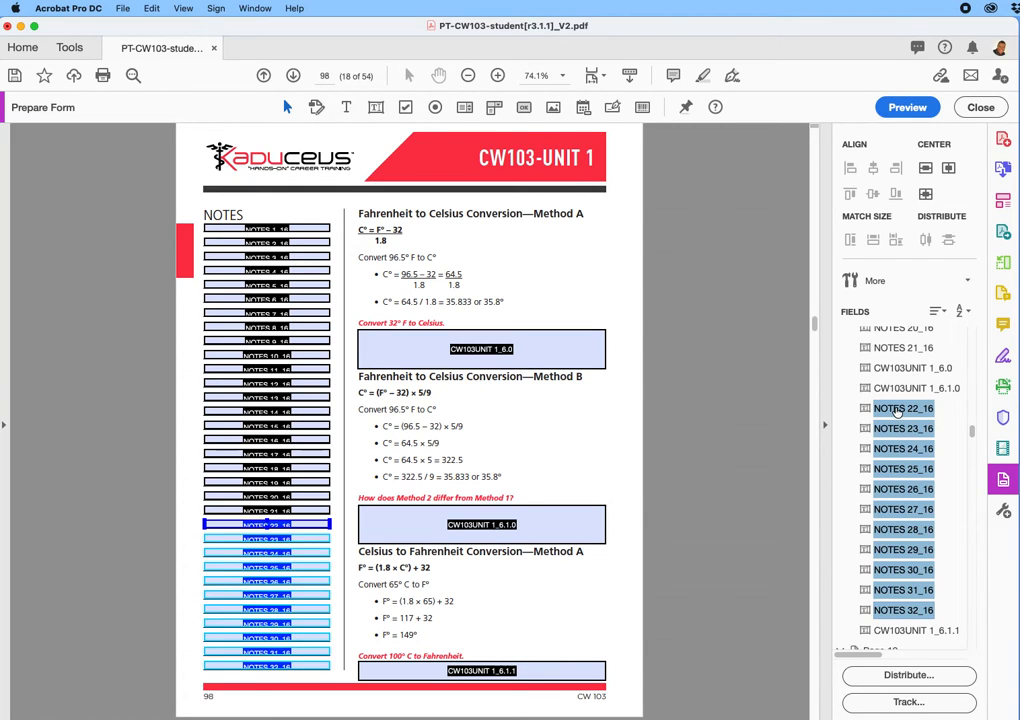
{"action": "left_click_drag", "start_coordinate": [901, 365], "coordinate": [899, 357]}
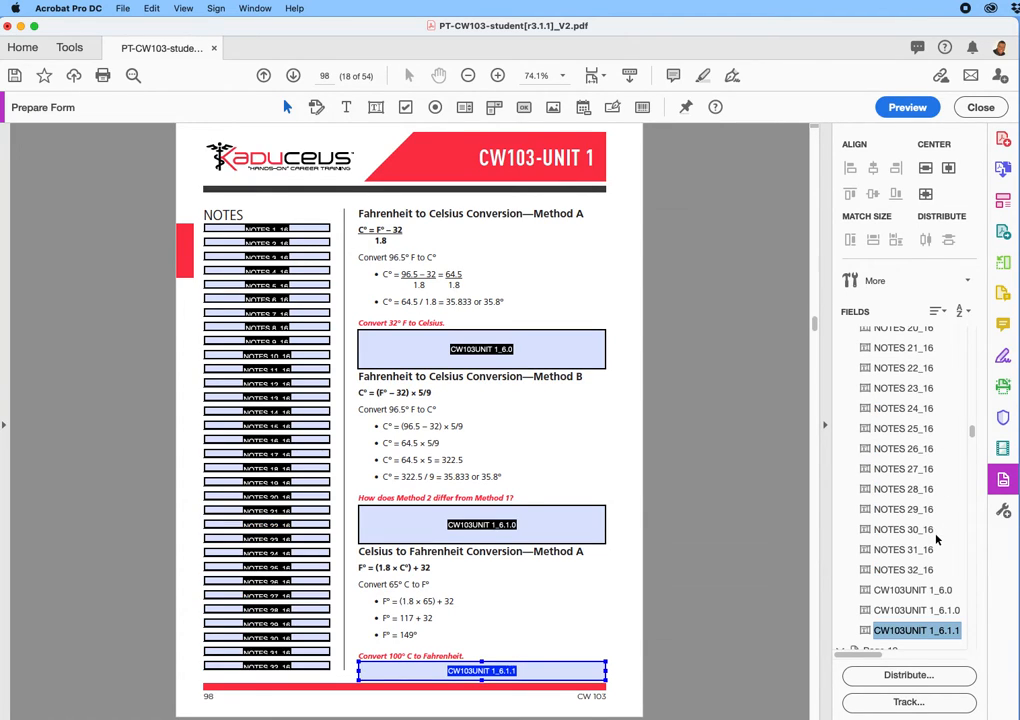
Step: Review the Page 18 field order, checking the sequence of NOTES fields and the three CW103UNIT answer fields
{"action": "scroll", "coordinate": [936, 540], "scroll_direction": "down", "scroll_amount": 2}
{"action": "scroll", "coordinate": [937, 539], "scroll_direction": "up", "scroll_amount": 10}
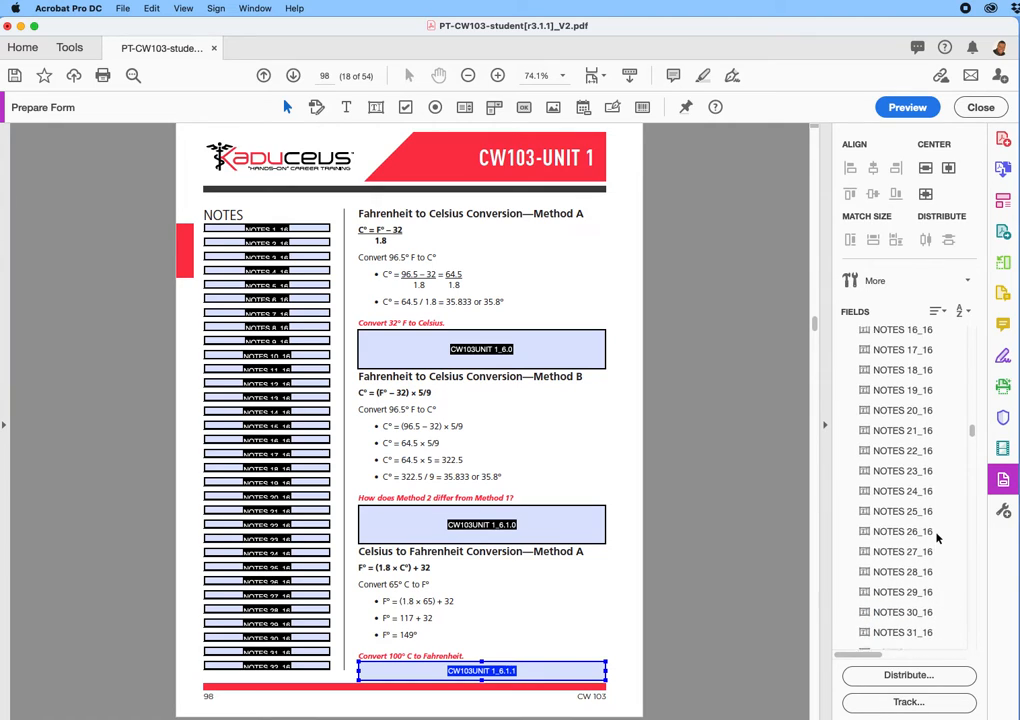
{"action": "scroll", "coordinate": [938, 537], "scroll_direction": "up", "scroll_amount": 8}
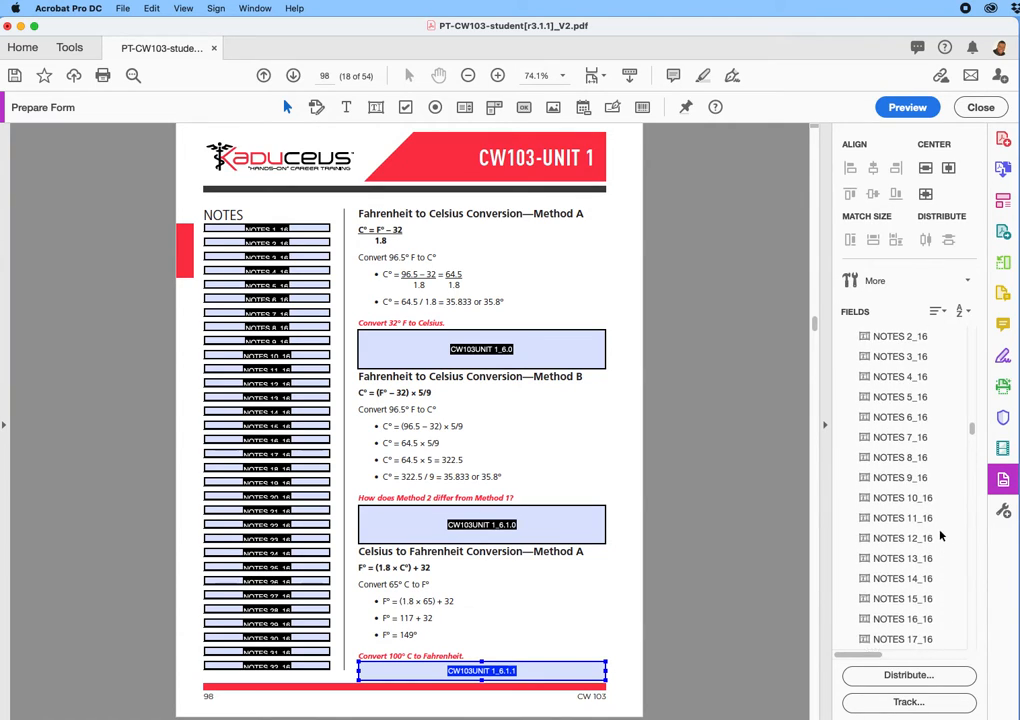
{"action": "scroll", "coordinate": [934, 531], "scroll_direction": "up", "scroll_amount": 1}
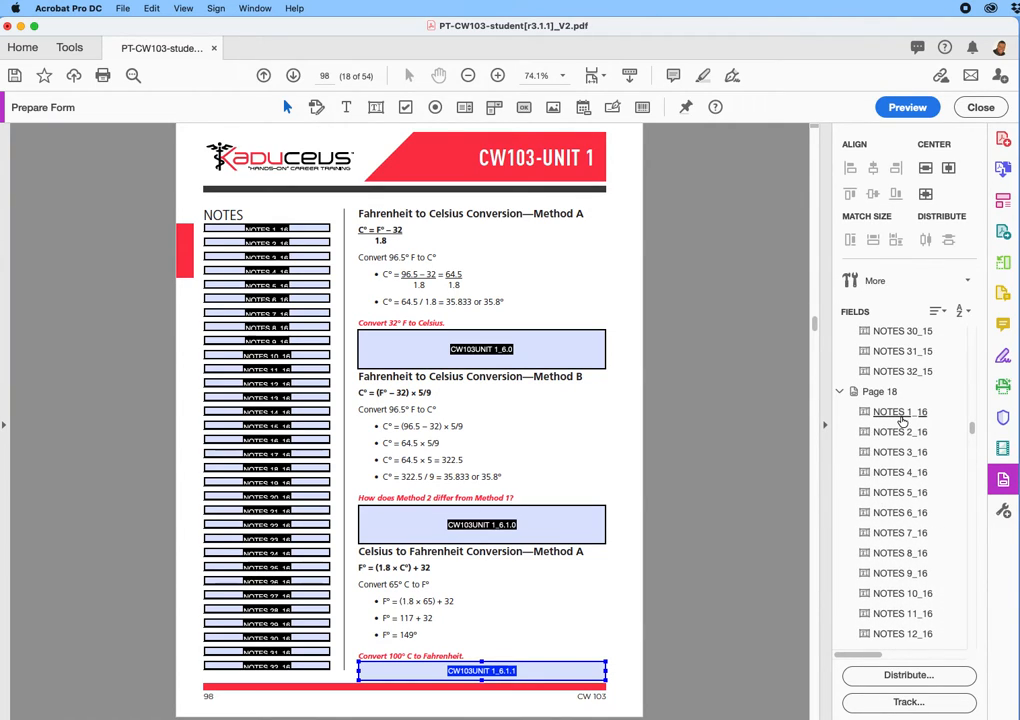
{"action": "scroll", "coordinate": [946, 597], "scroll_direction": "down", "scroll_amount": 9}
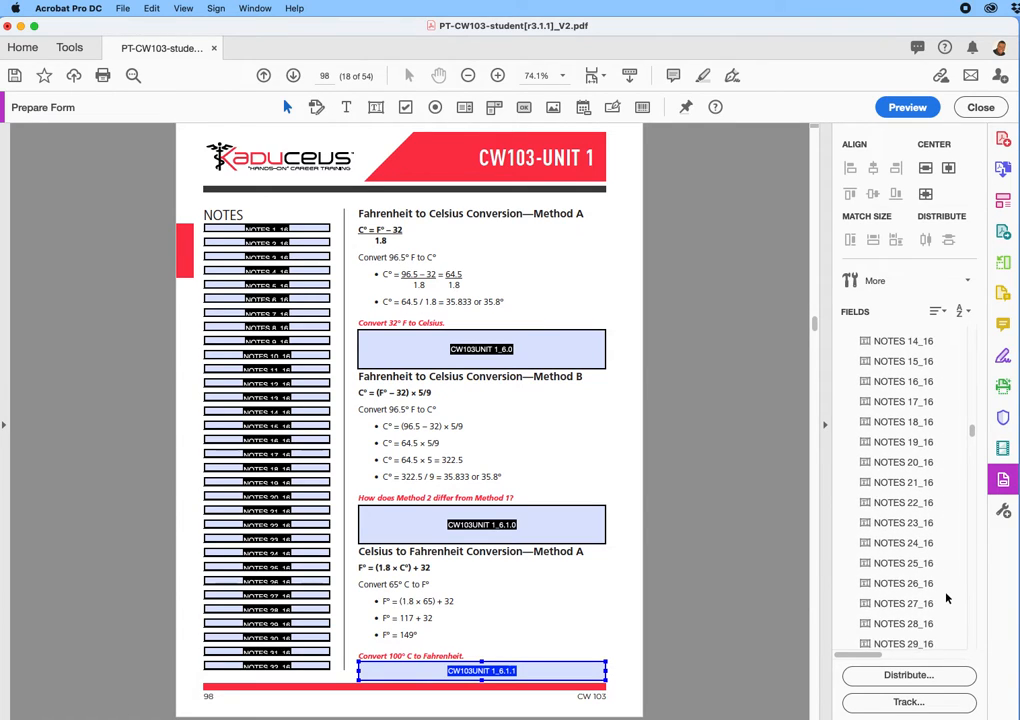
{"action": "scroll", "coordinate": [940, 600], "scroll_direction": "down", "scroll_amount": 3}
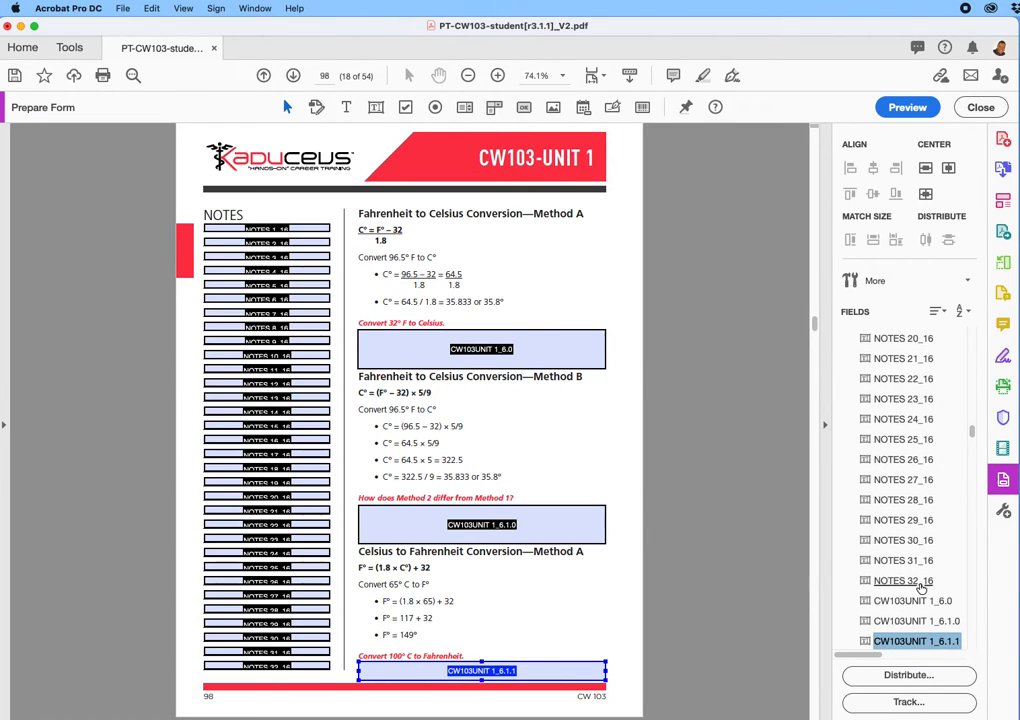
Step: Move NOTES 1_16 through NOTES 32_16 together directly after CW103UNIT 1_6.1.1, at the end of the Page 18 fields
{"action": "scroll", "coordinate": [920, 588], "scroll_direction": "up", "scroll_amount": 8}
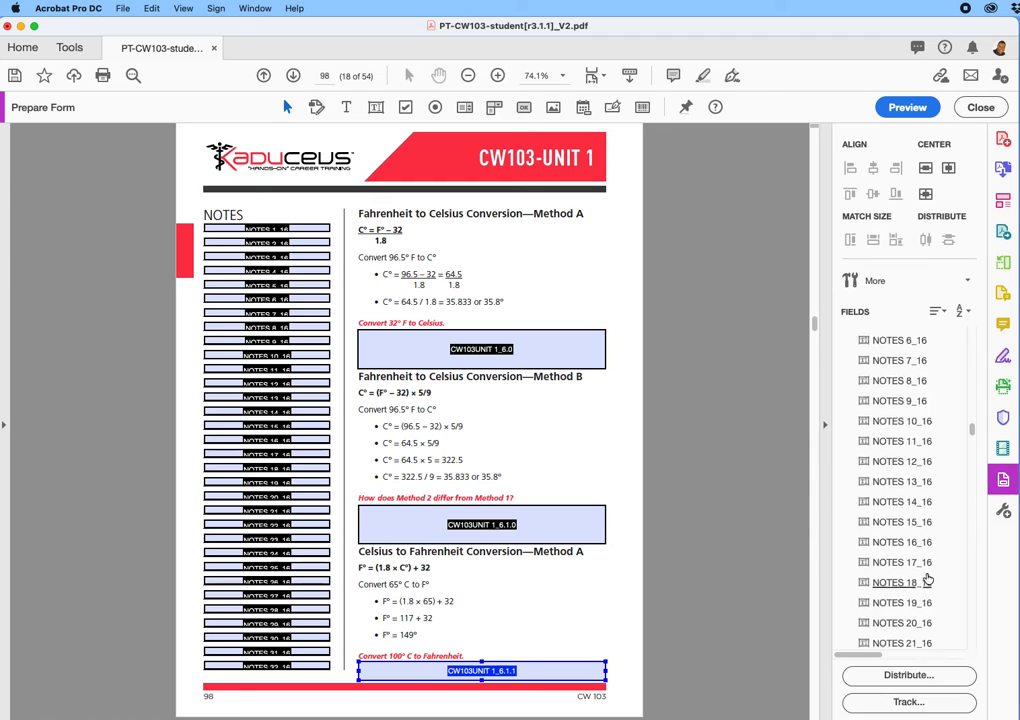
{"action": "scroll", "coordinate": [928, 580], "scroll_direction": "up", "scroll_amount": 6}
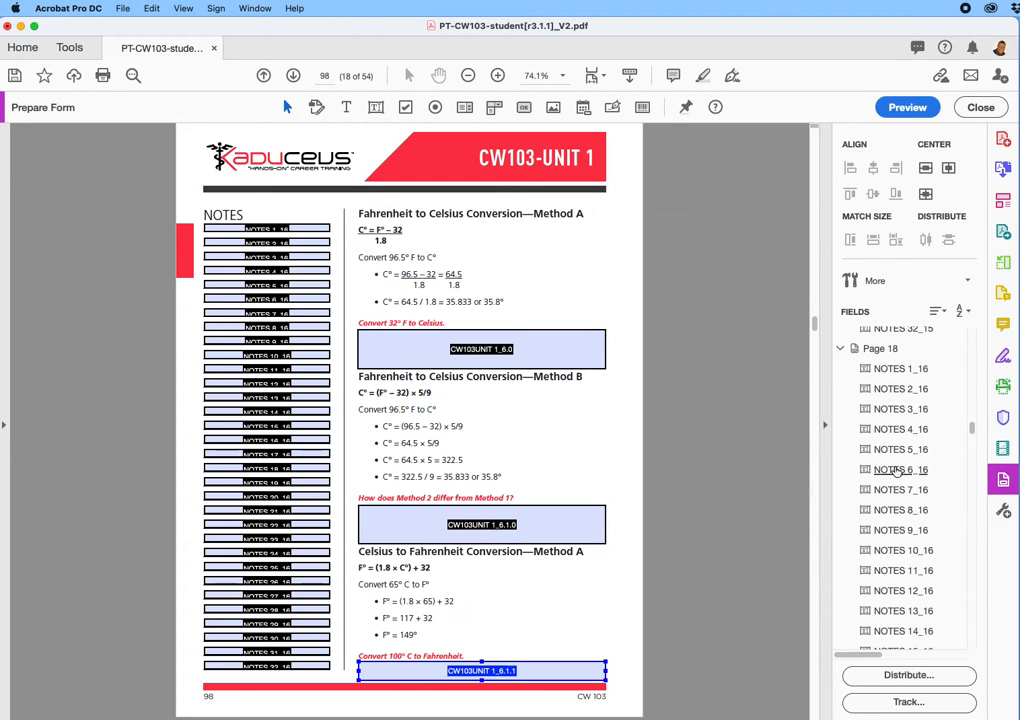
{"action": "left_click", "coordinate": [882, 369]}
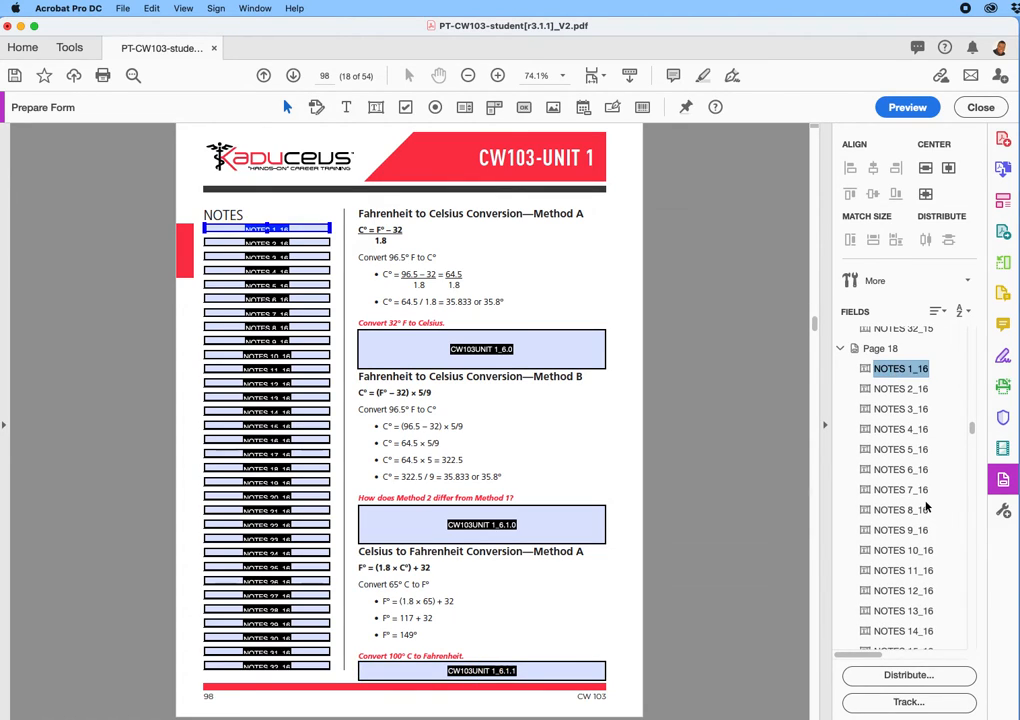
{"action": "scroll", "coordinate": [925, 507], "scroll_direction": "down", "scroll_amount": 8}
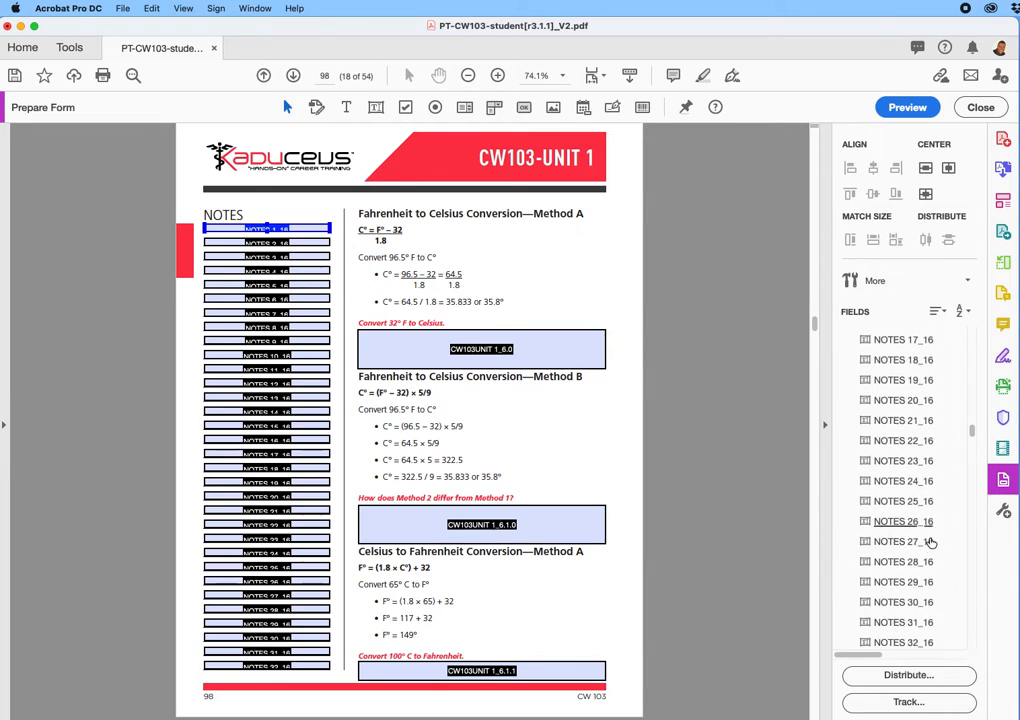
{"action": "scroll", "coordinate": [930, 541], "scroll_direction": "down", "scroll_amount": 5}
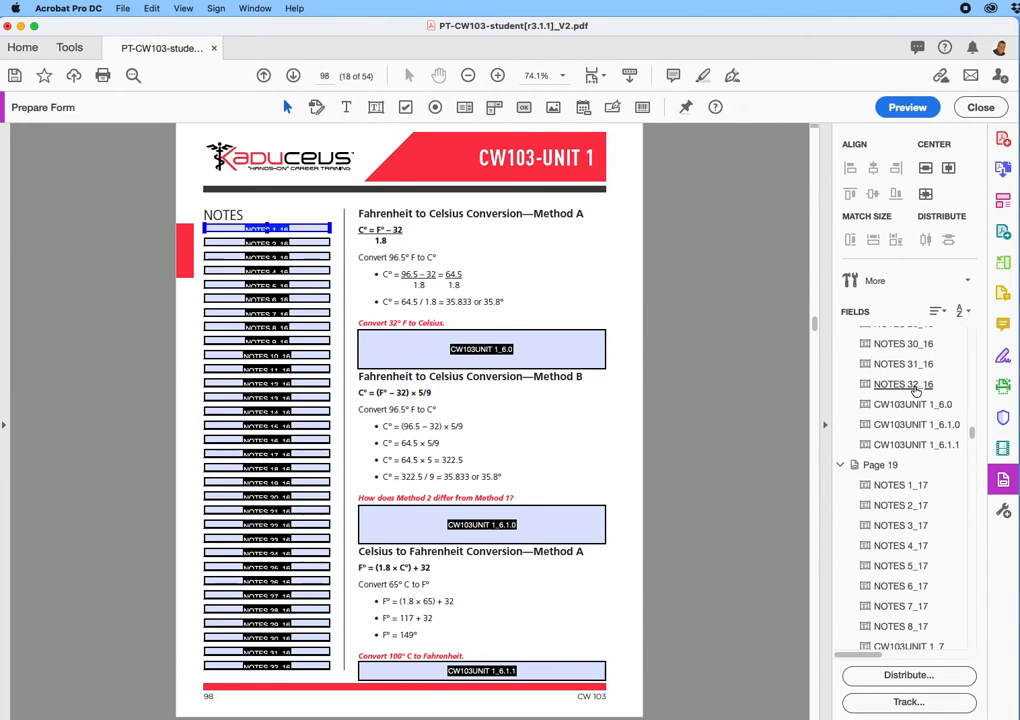
{"action": "left_click", "coordinate": [904, 384], "text": "shift"}
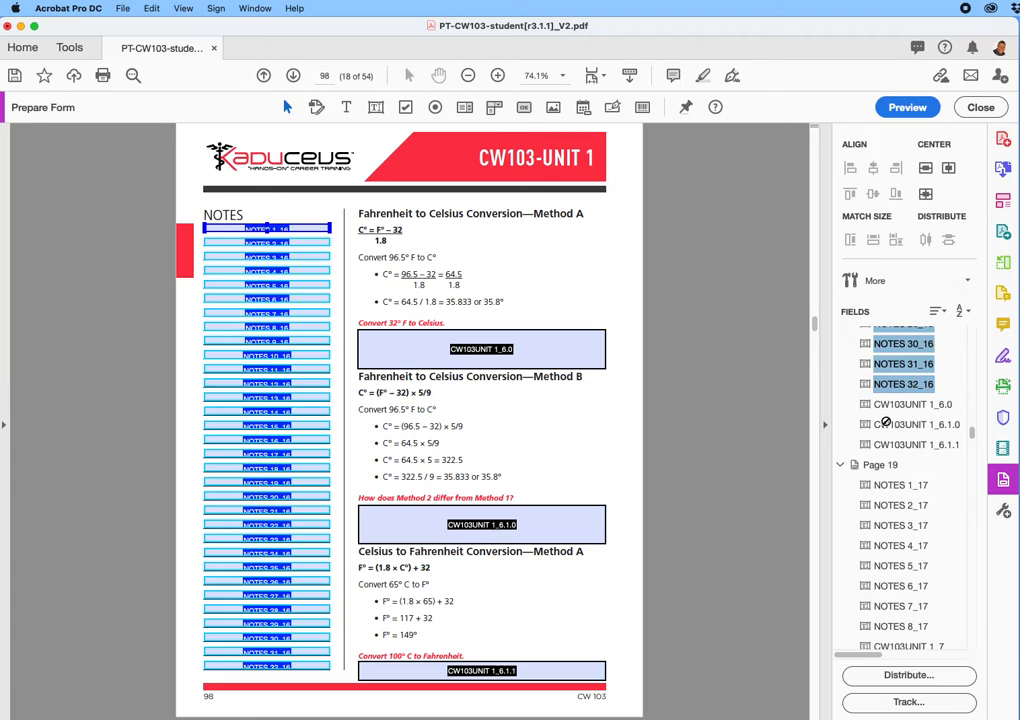
{"action": "left_click_drag", "start_coordinate": [882, 451], "coordinate": [881, 457]}
{"action": "left_click_drag", "start_coordinate": [882, 457], "coordinate": [881, 455]}
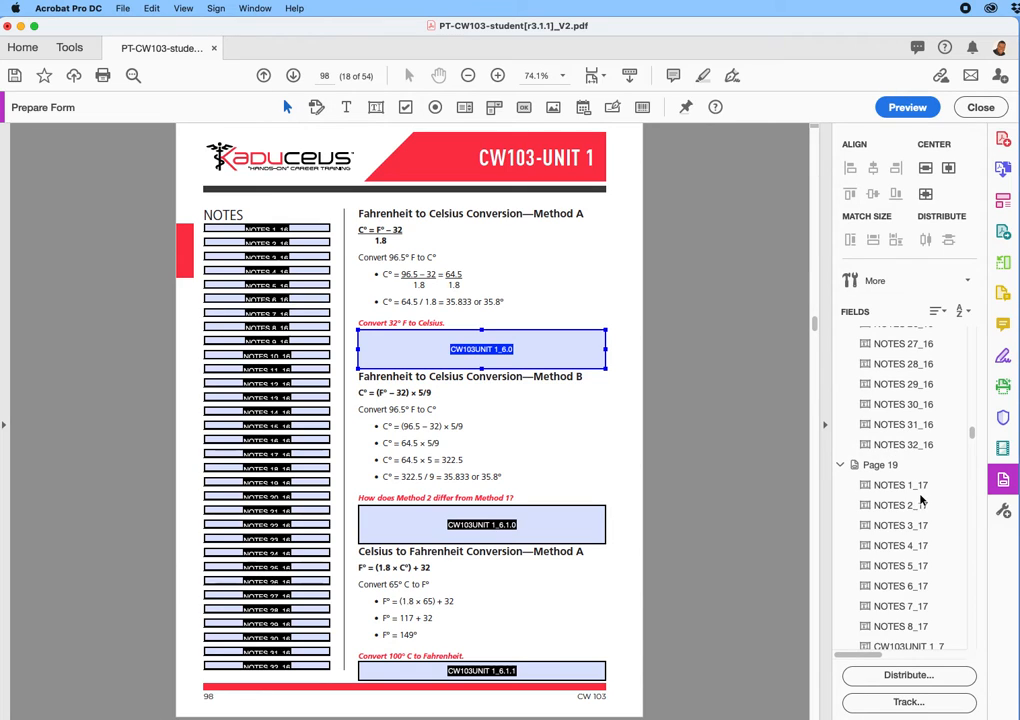
Step: Review the reordered Page 18 field list from the CW103UNIT answer fields through the last NOTES field before Page 19
{"action": "scroll", "coordinate": [922, 500], "scroll_direction": "up", "scroll_amount": 3}
{"action": "scroll", "coordinate": [922, 500], "scroll_direction": "up", "scroll_amount": 10}
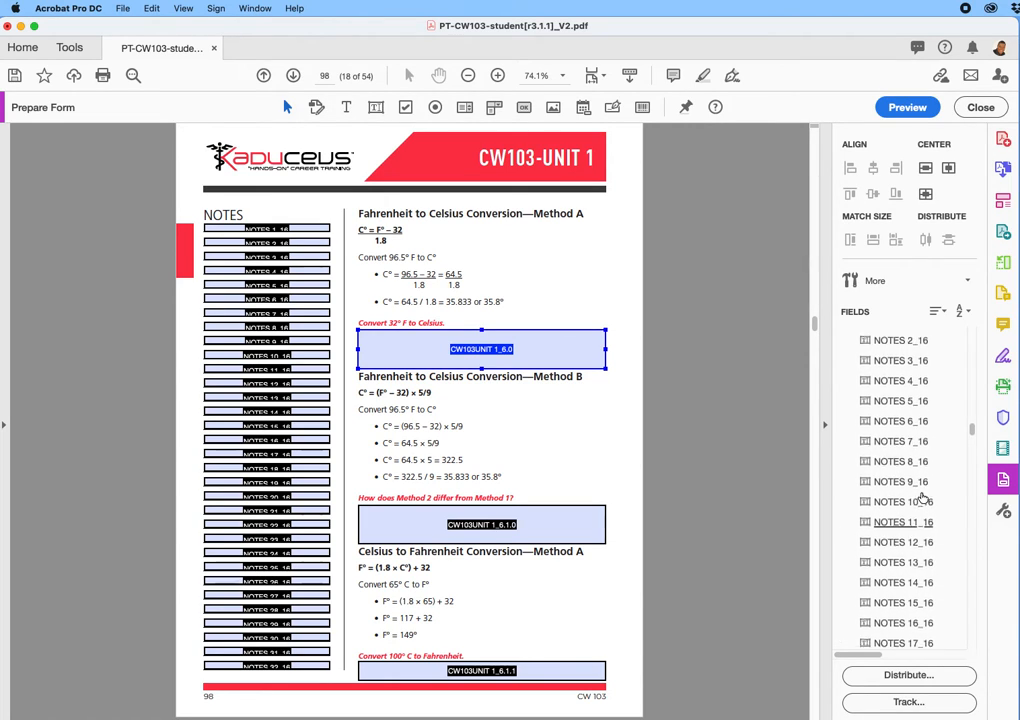
{"action": "scroll", "coordinate": [922, 500], "scroll_direction": "up", "scroll_amount": 1}
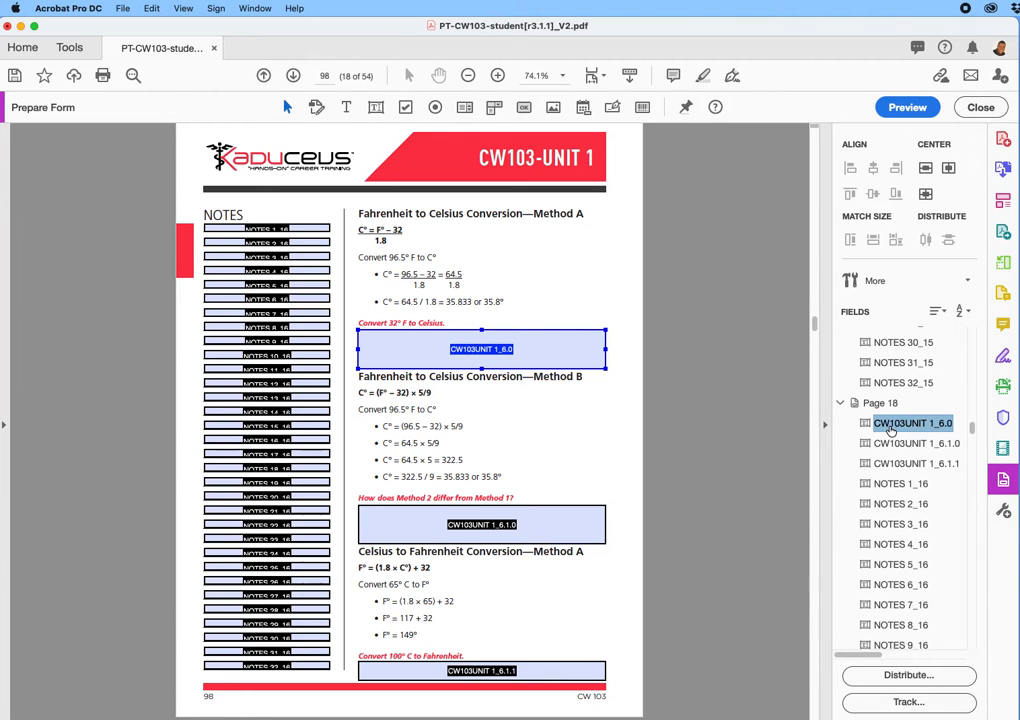
{"action": "scroll", "coordinate": [952, 515], "scroll_direction": "down", "scroll_amount": 5}
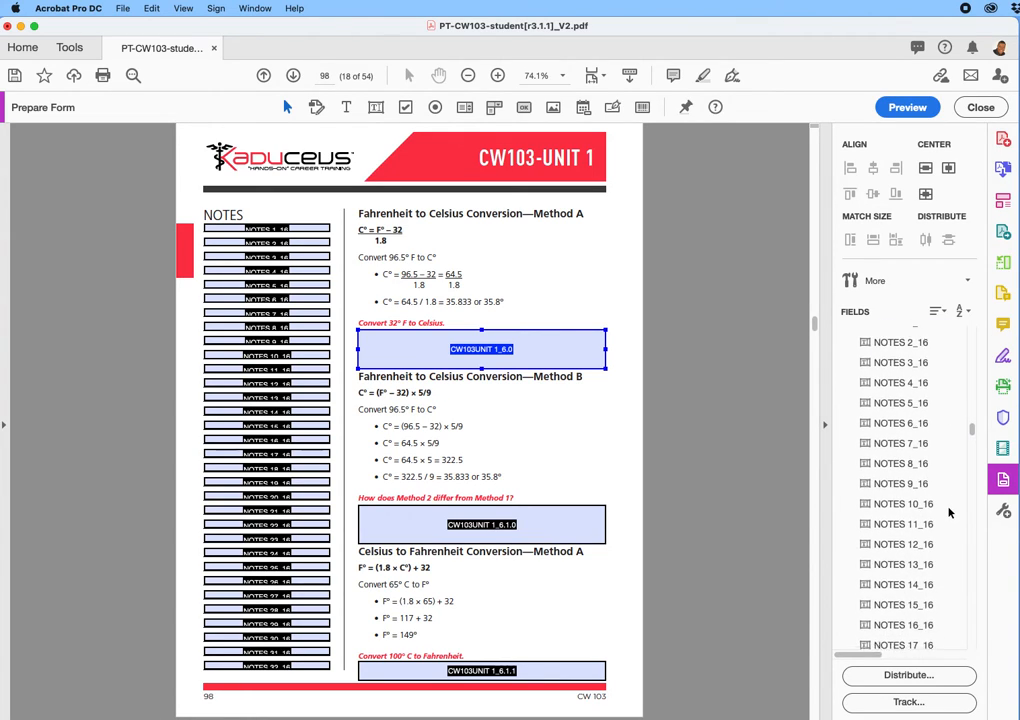
{"action": "scroll", "coordinate": [900, 511], "scroll_direction": "down", "scroll_amount": 10}
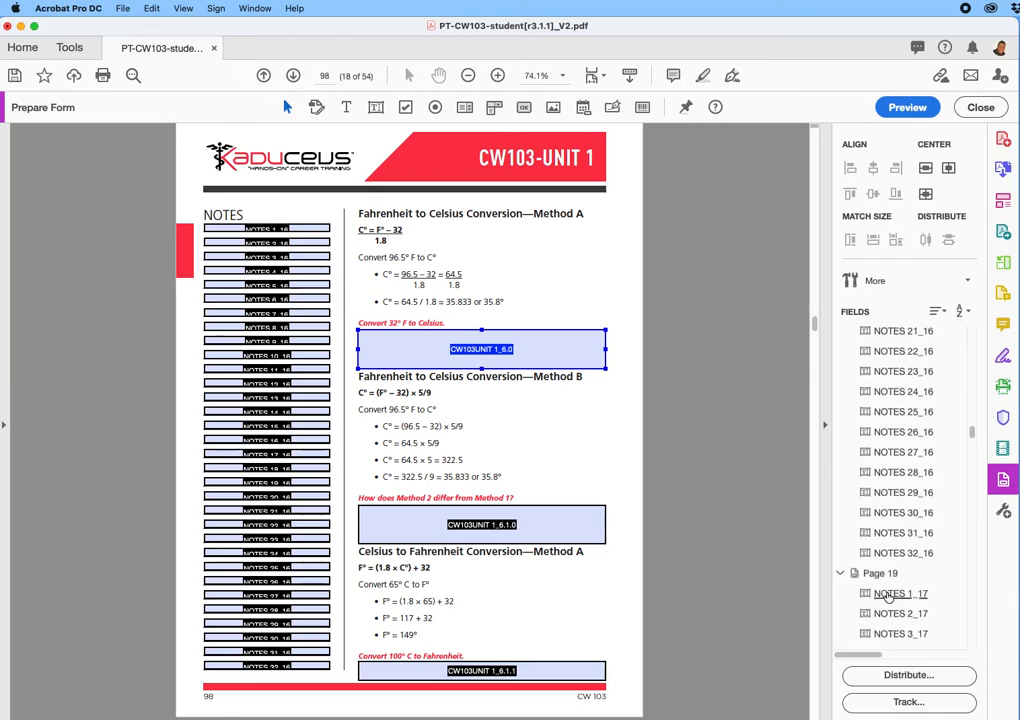
{"action": "scroll", "coordinate": [904, 548], "scroll_direction": "down", "scroll_amount": 1}
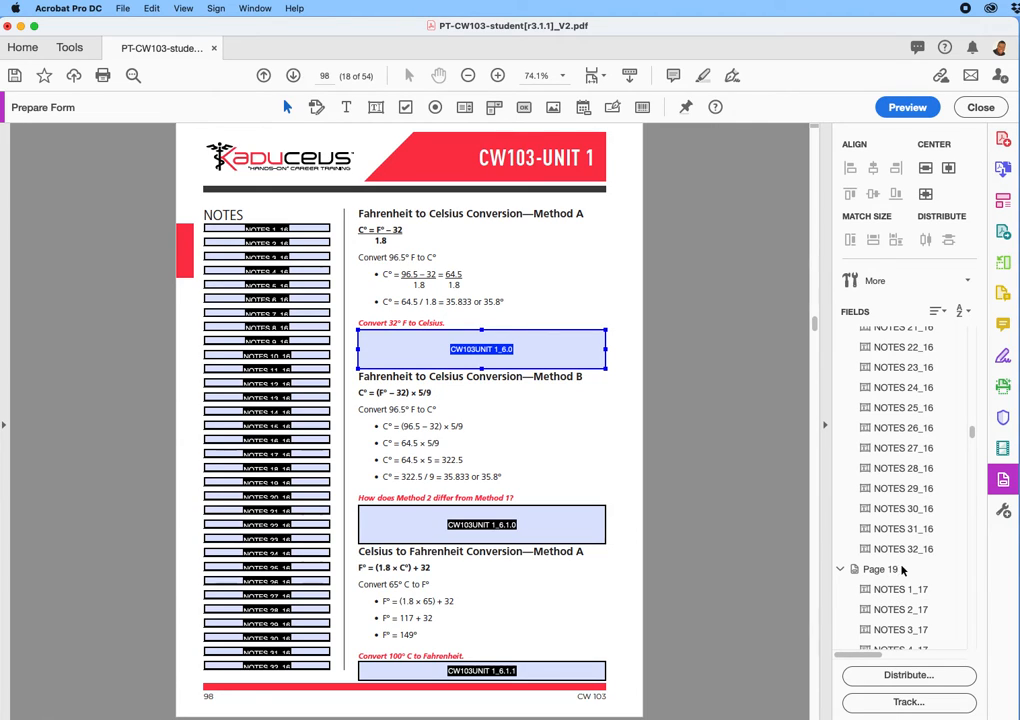
{"action": "scroll", "coordinate": [898, 565], "scroll_direction": "up", "scroll_amount": 3}
{"action": "scroll", "coordinate": [898, 565], "scroll_direction": "up", "scroll_amount": 12}
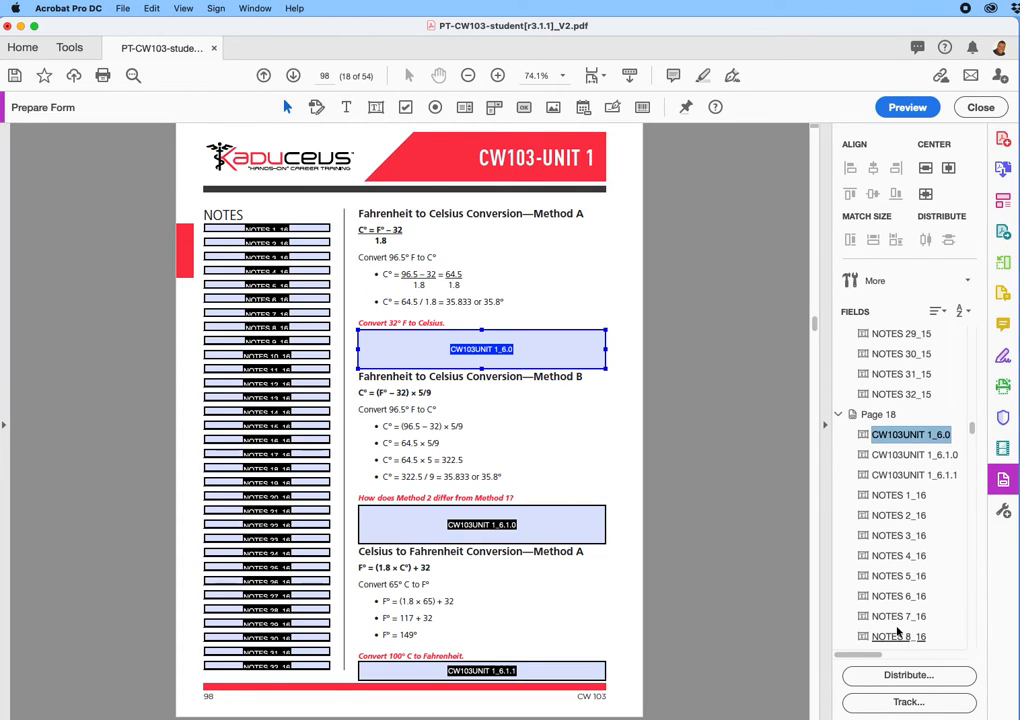
Step: Preview the form and test the tab order from page 97's last NOTES field through page 98's three answer fields to its first NOTES field
{"action": "left_click", "coordinate": [909, 106]}
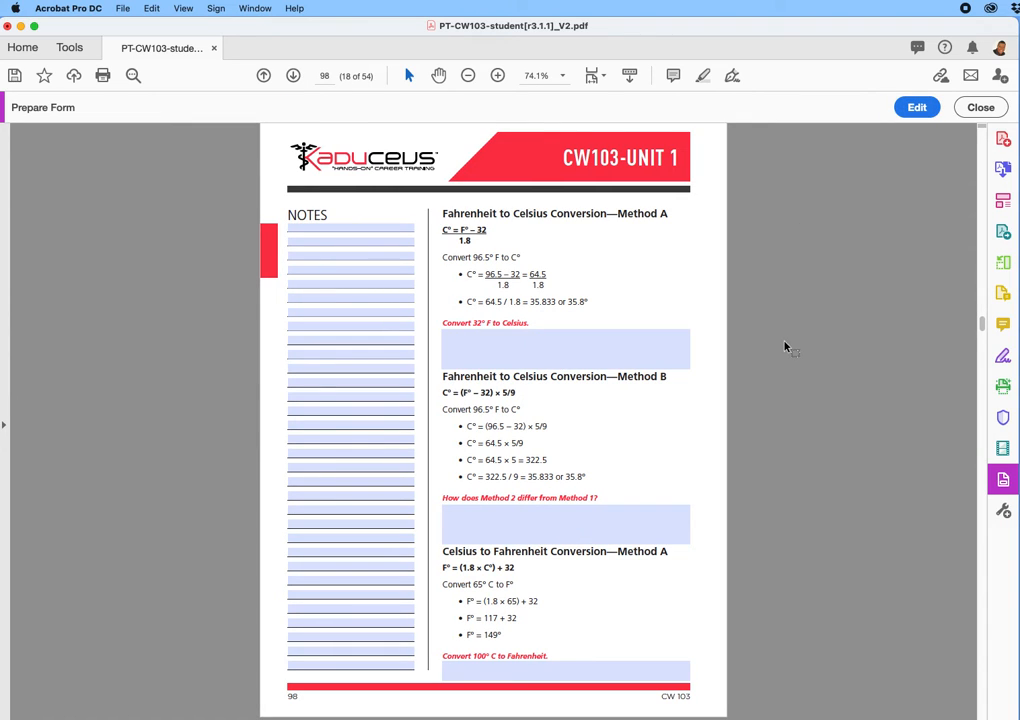
{"action": "scroll", "coordinate": [785, 347], "scroll_direction": "up", "scroll_amount": 4}
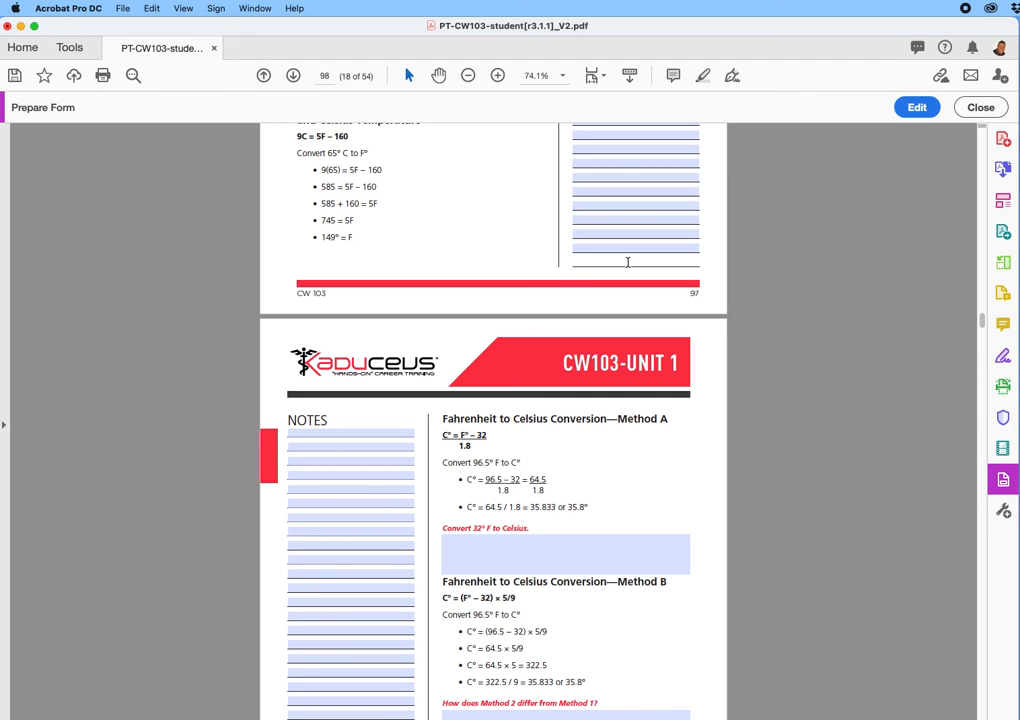
{"action": "key", "text": "Tab"}
{"action": "scroll", "coordinate": [585, 482], "scroll_direction": "down", "scroll_amount": 5}
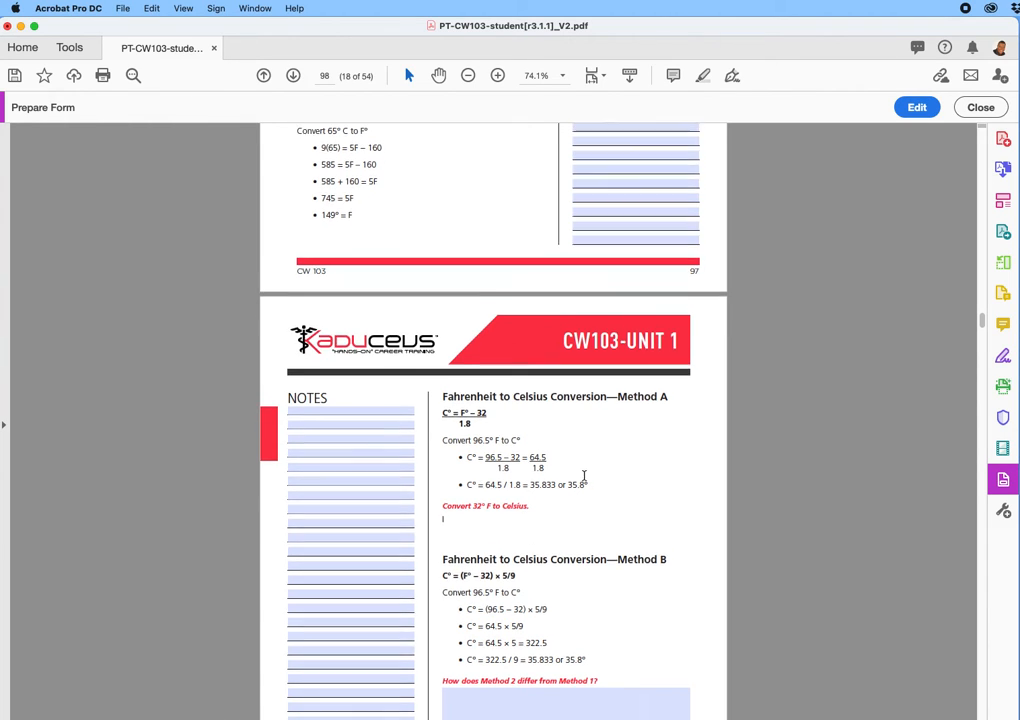
{"action": "key", "text": "Tab"}
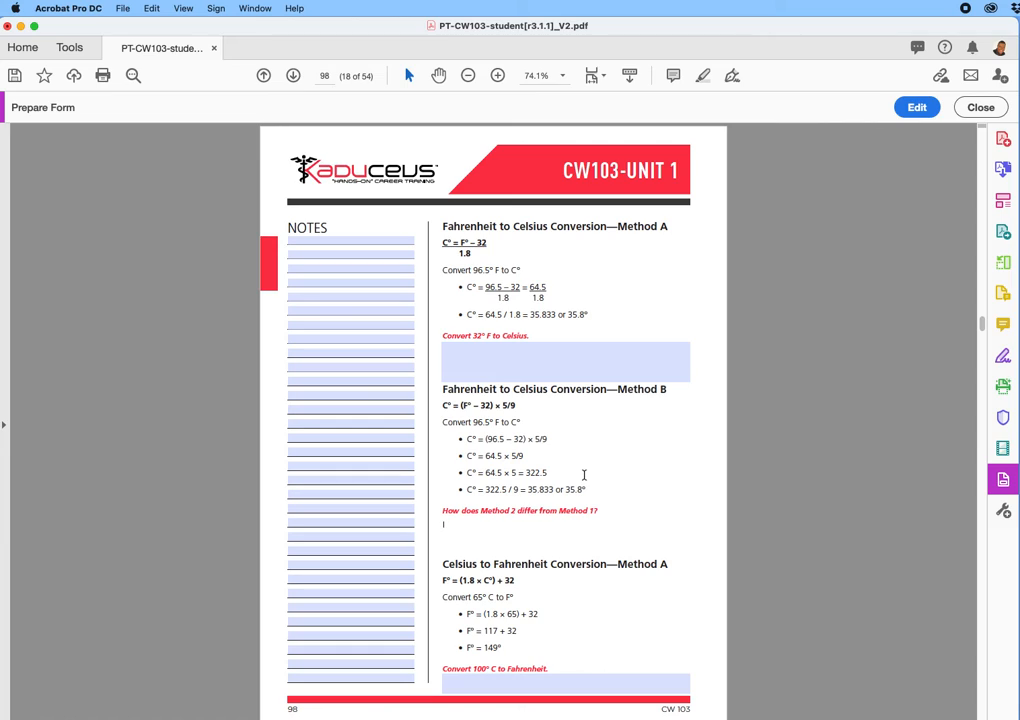
{"action": "key", "text": "Tab"}
{"action": "key", "text": "Tab"}
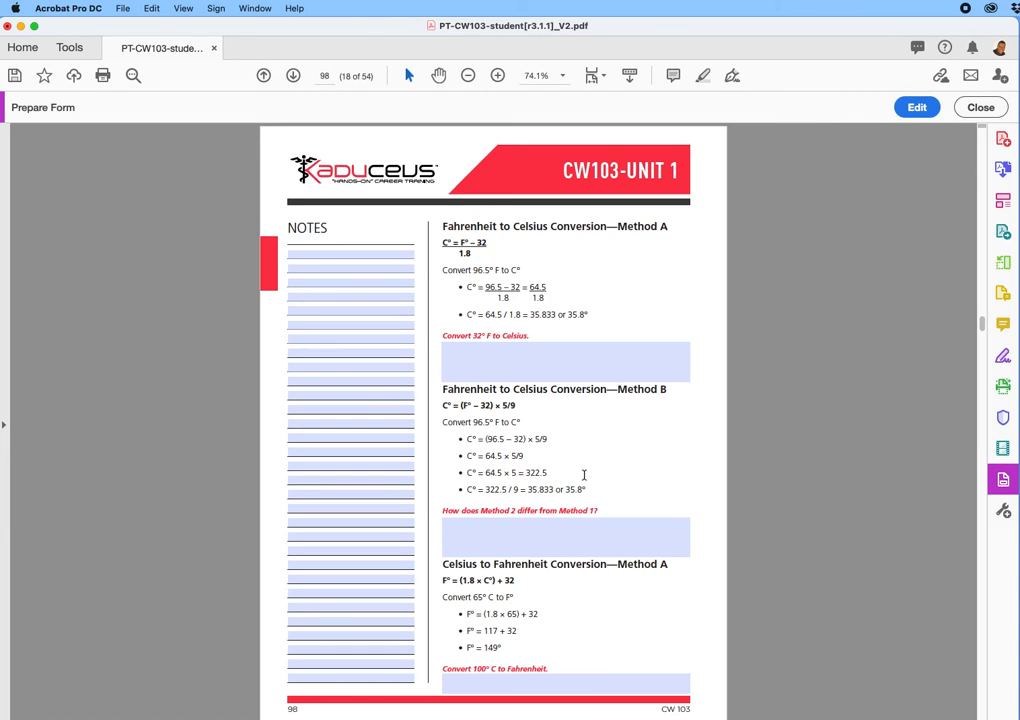